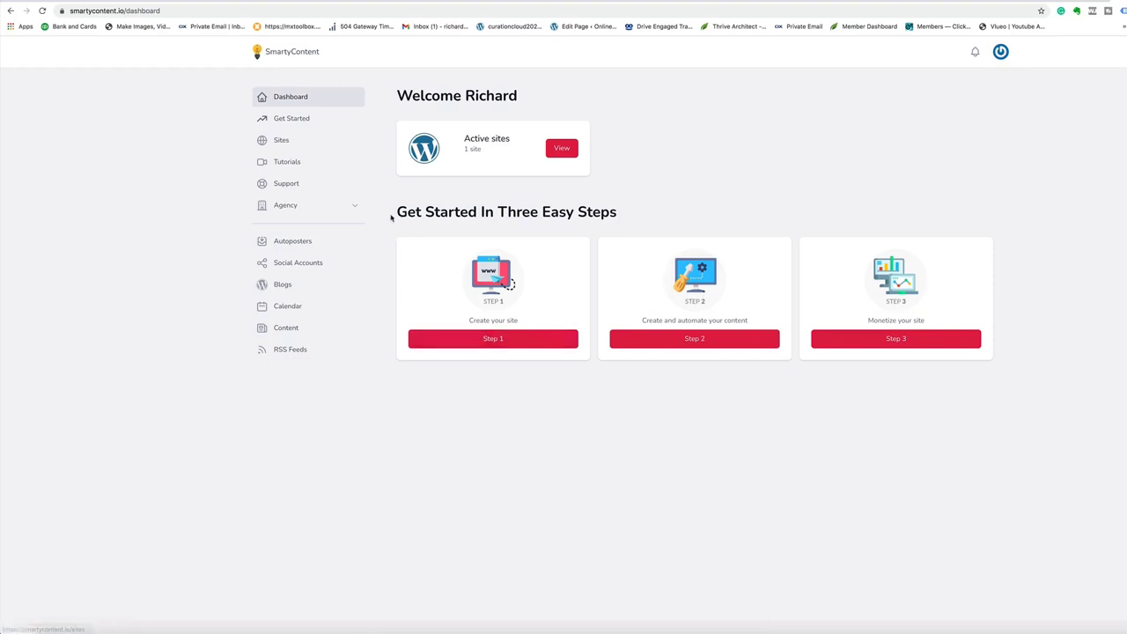
Step: Highlight the 'Get Started In Three Easy Steps' heading and begin Step 1, creating a site
drag(391, 213, 619, 220)
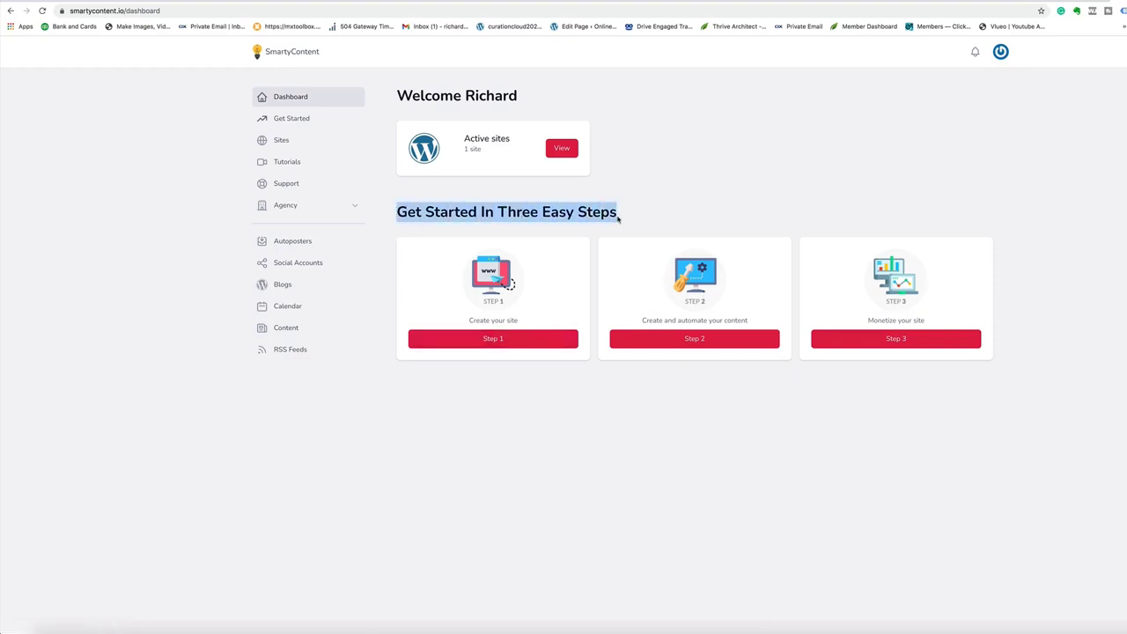
click(533, 490)
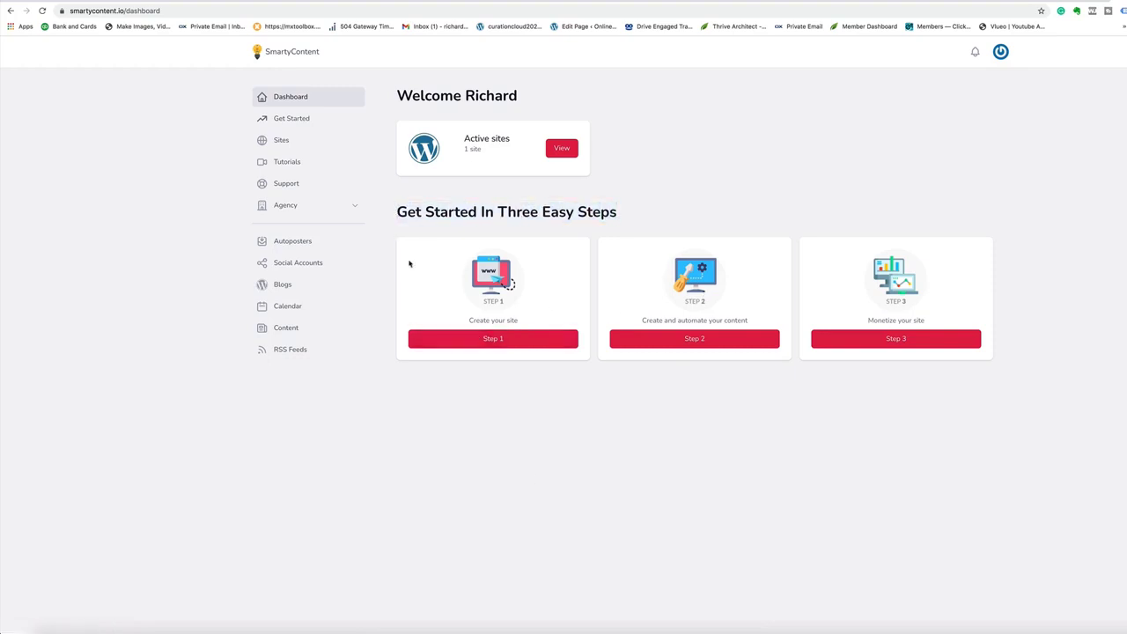
Step: Start a new site with the pasted domain whatsmystore.me, checking the DNS configuration info
click(493, 340)
click(972, 108)
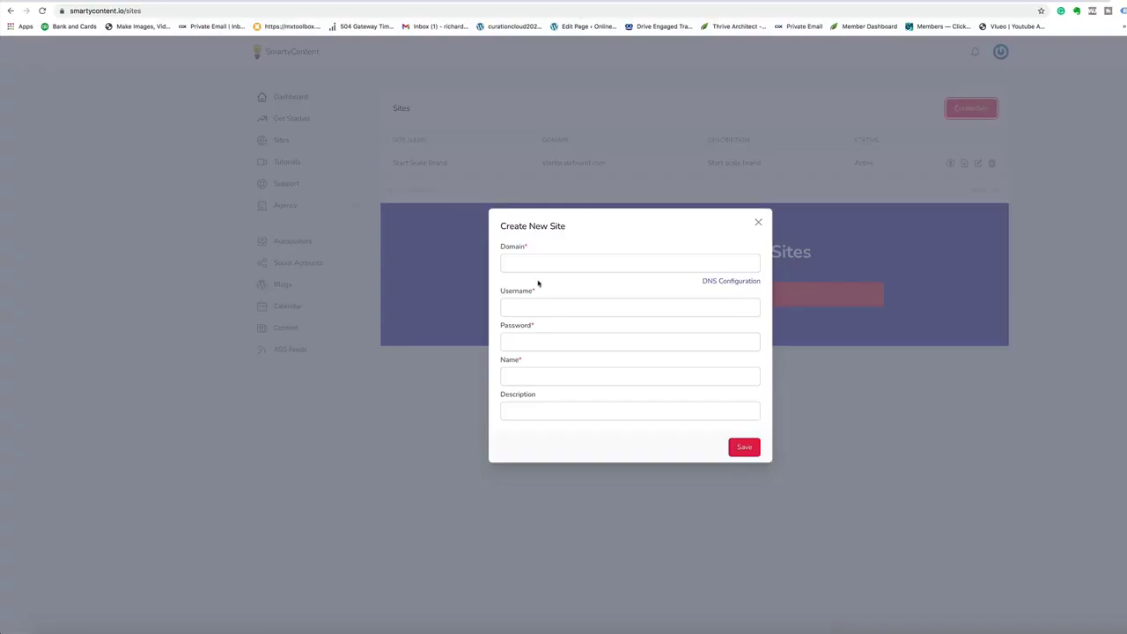
right_click(529, 263)
click(548, 328)
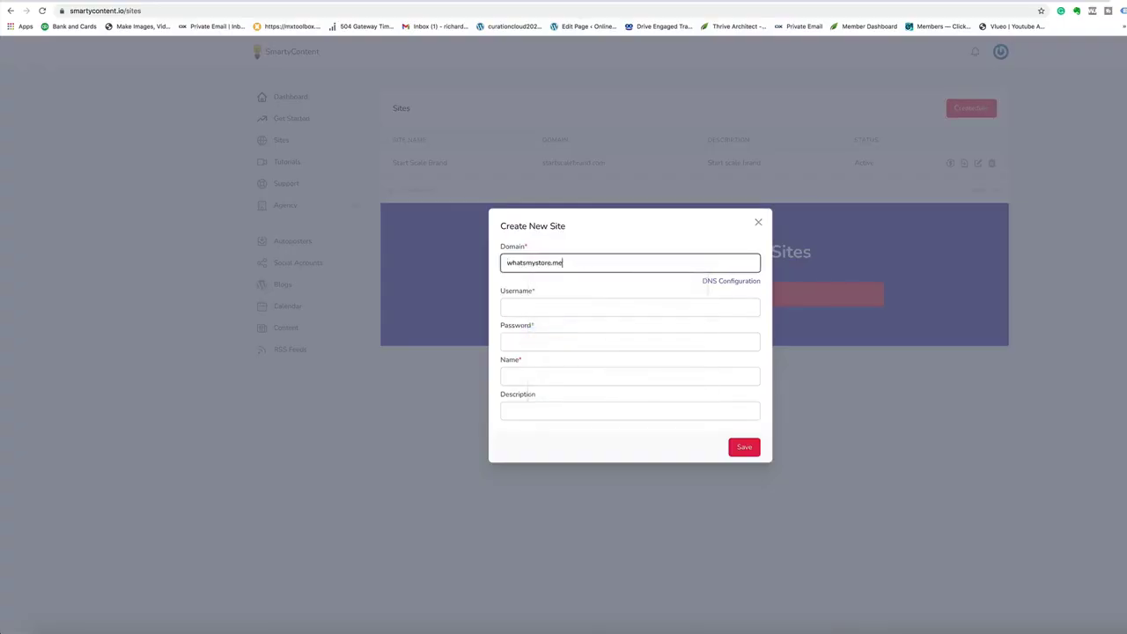
click(534, 308)
click(629, 399)
Step: Enter the site username and password, name Whats My Site, description 'This is a new…', and save
click(535, 309)
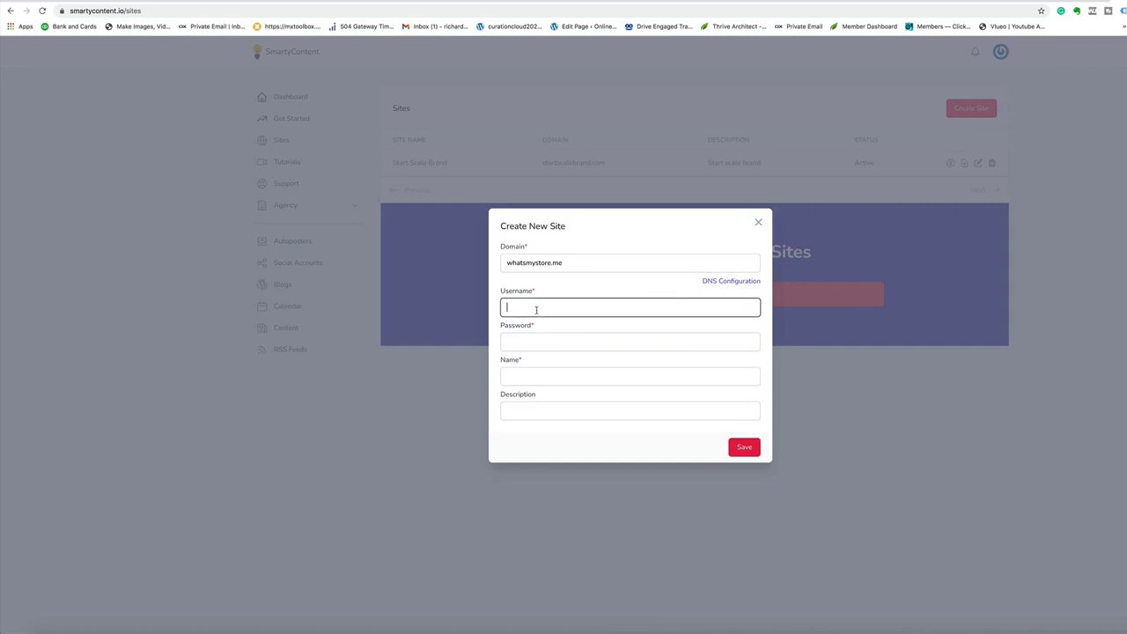
text(admin)
click(542, 344)
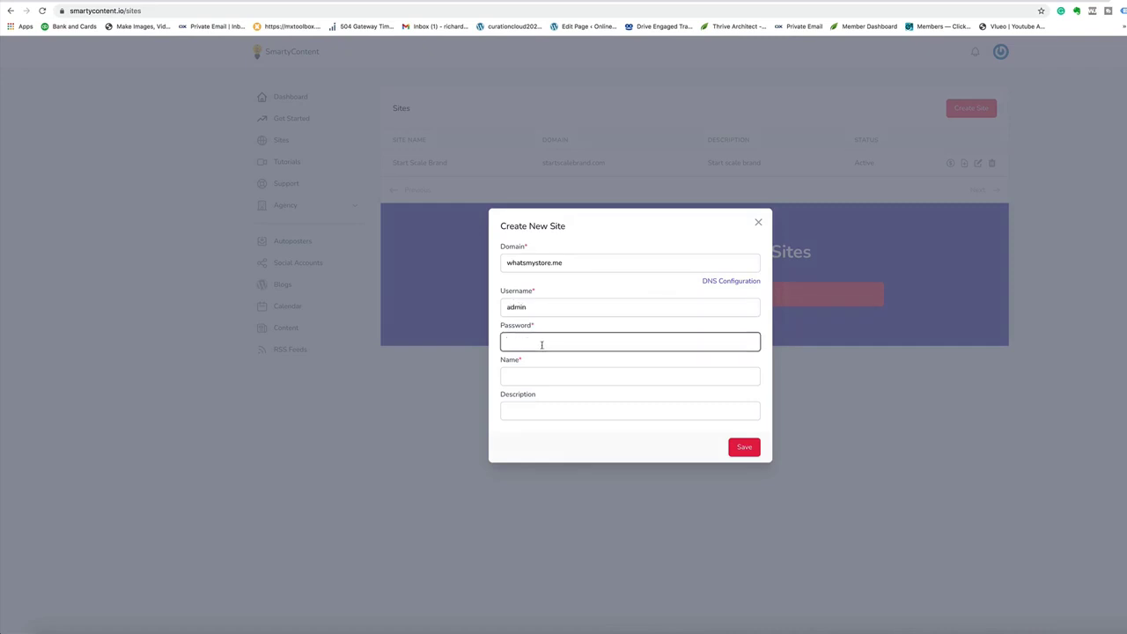
text(whatsmystore)
click(533, 376)
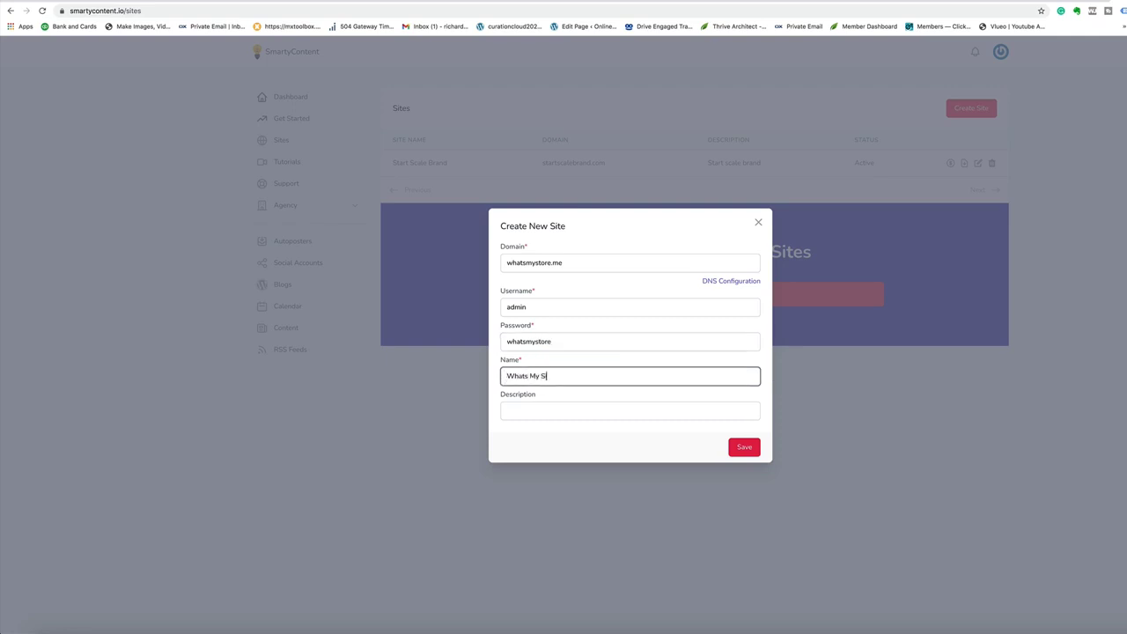
click(550, 412)
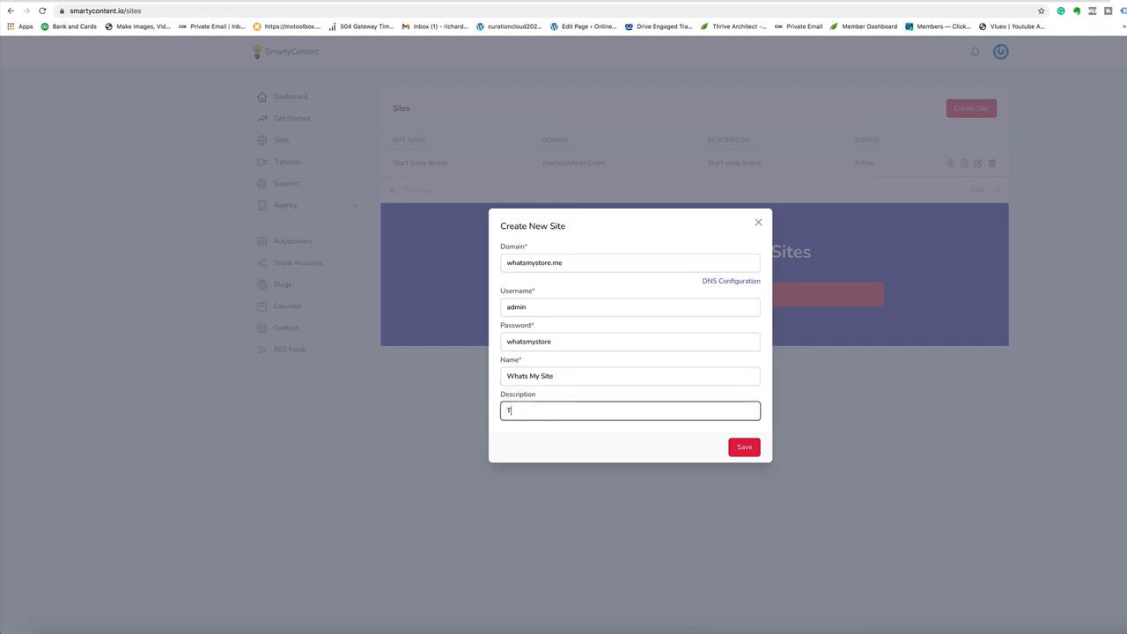
text(This is a new site test)
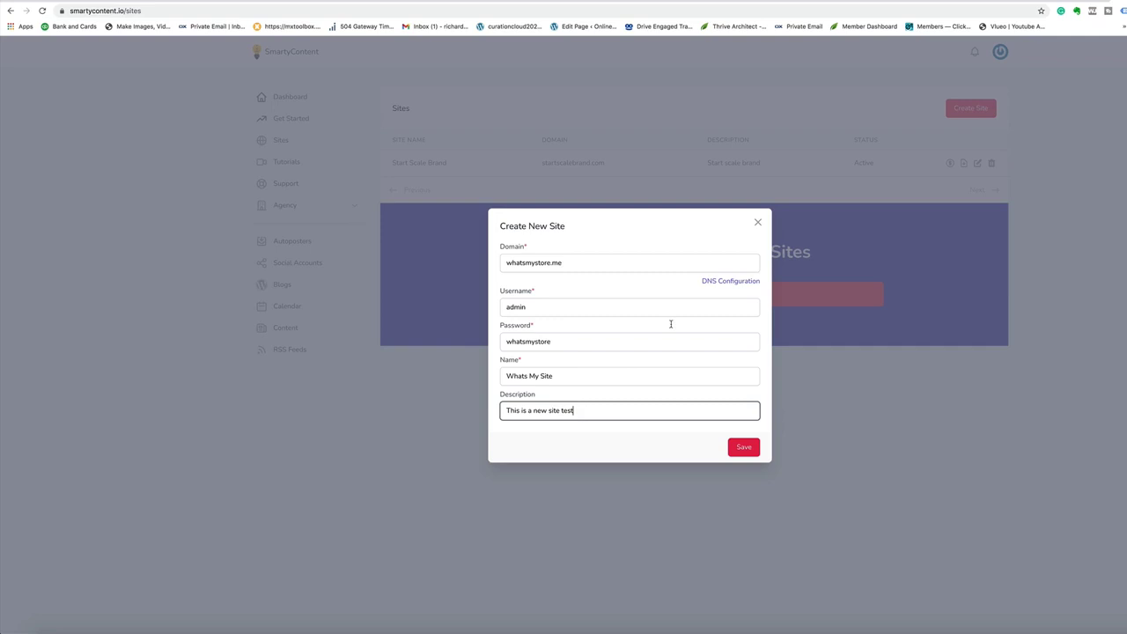
click(744, 448)
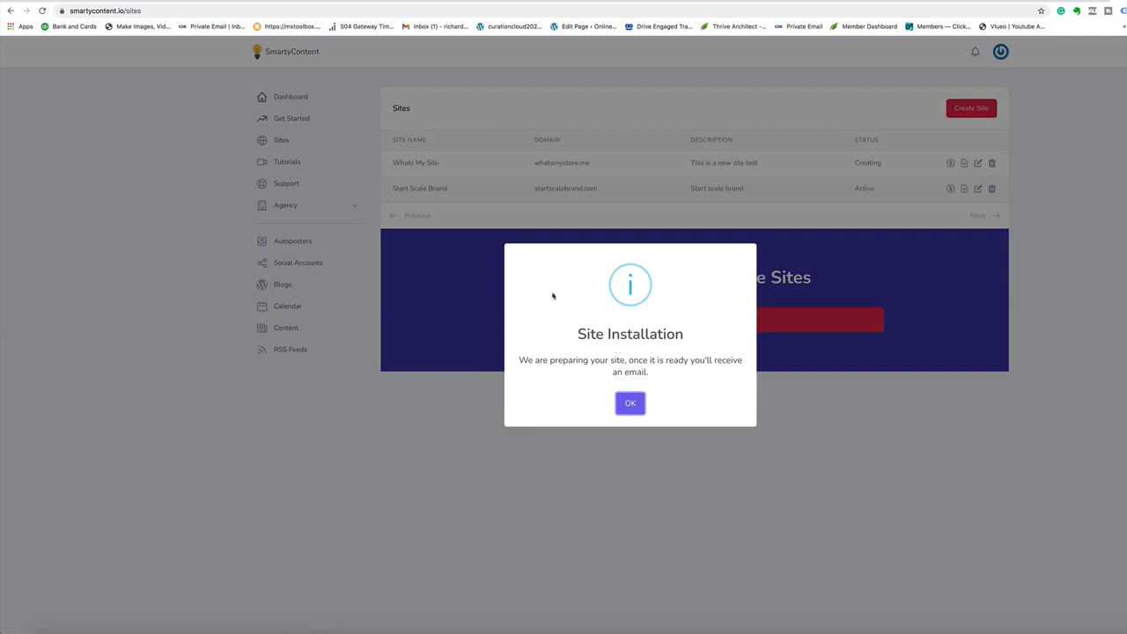
Step: Acknowledge the site installation notice and visit the new whatsmystore.me WordPress site
click(631, 404)
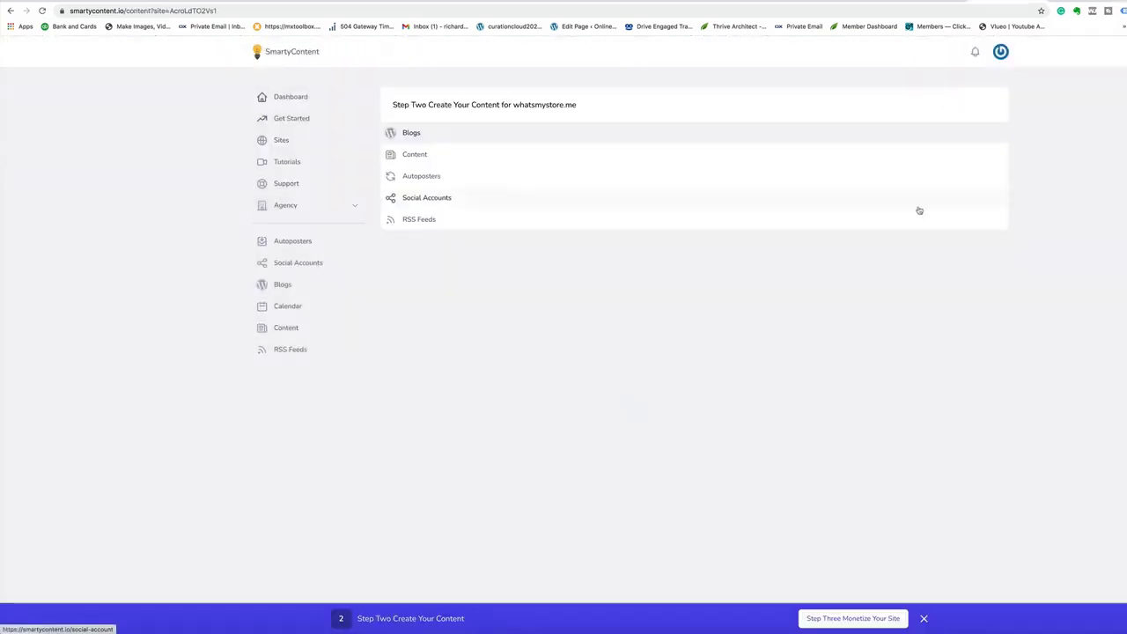
click(544, 105)
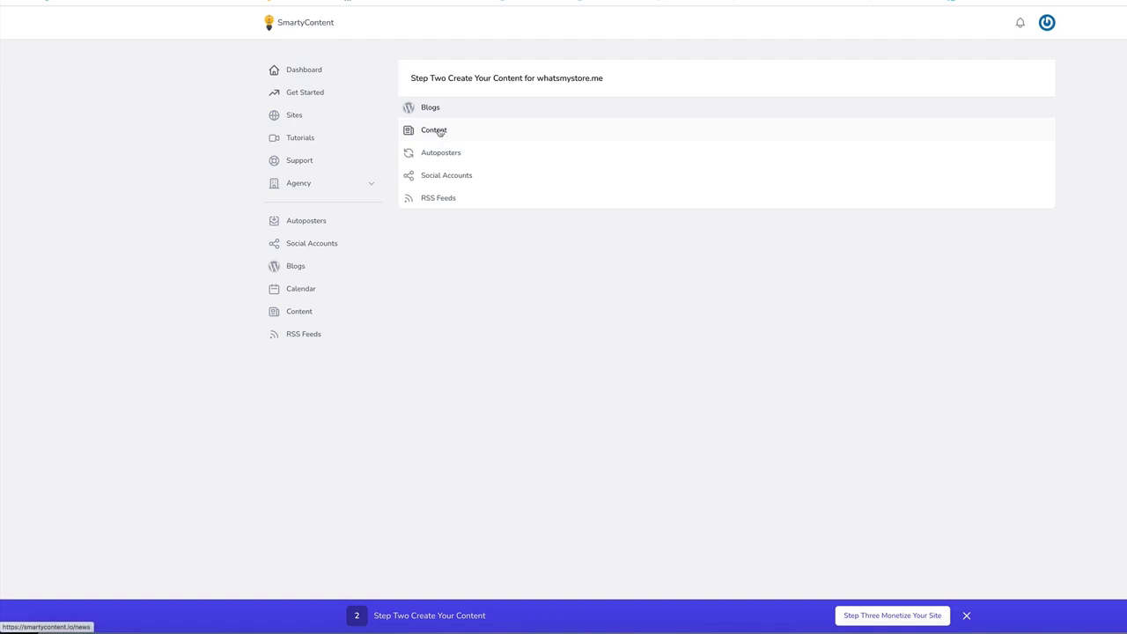
Step: Browse Available Content, glancing at the Source list without choosing, and scroll through the articles
click(440, 131)
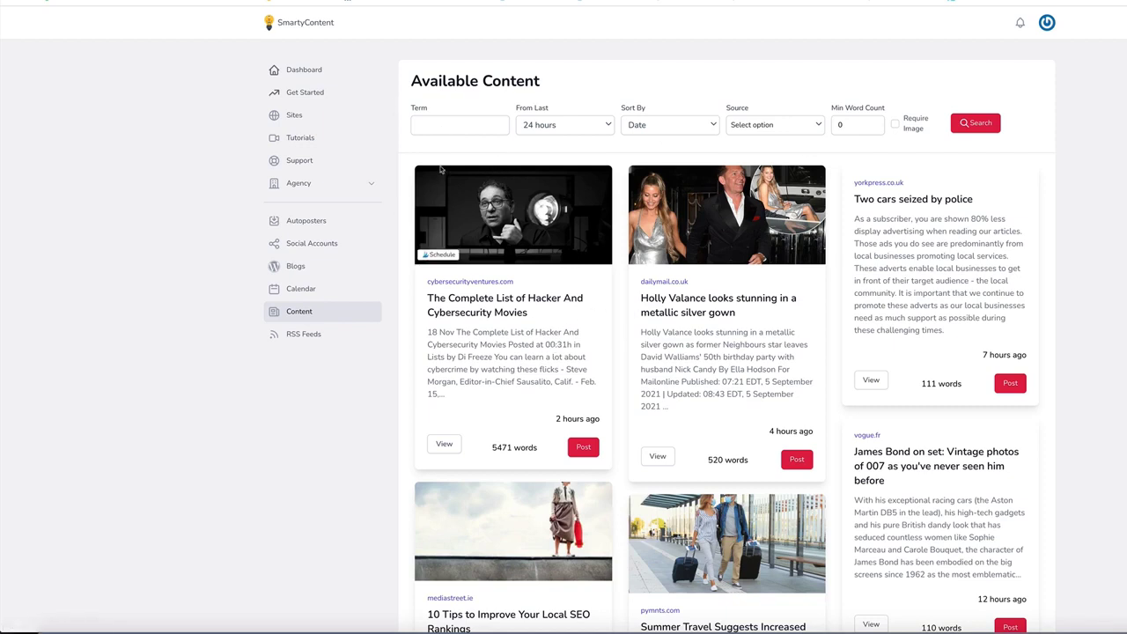
click(773, 130)
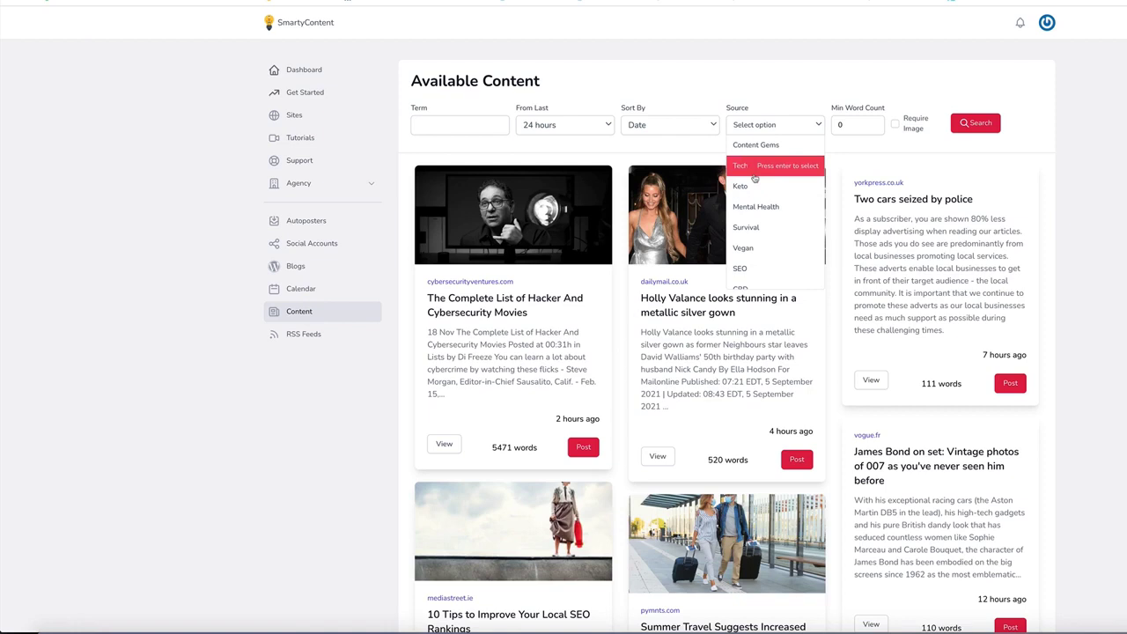
key(Escape)
scroll(585, 299, down, 2)
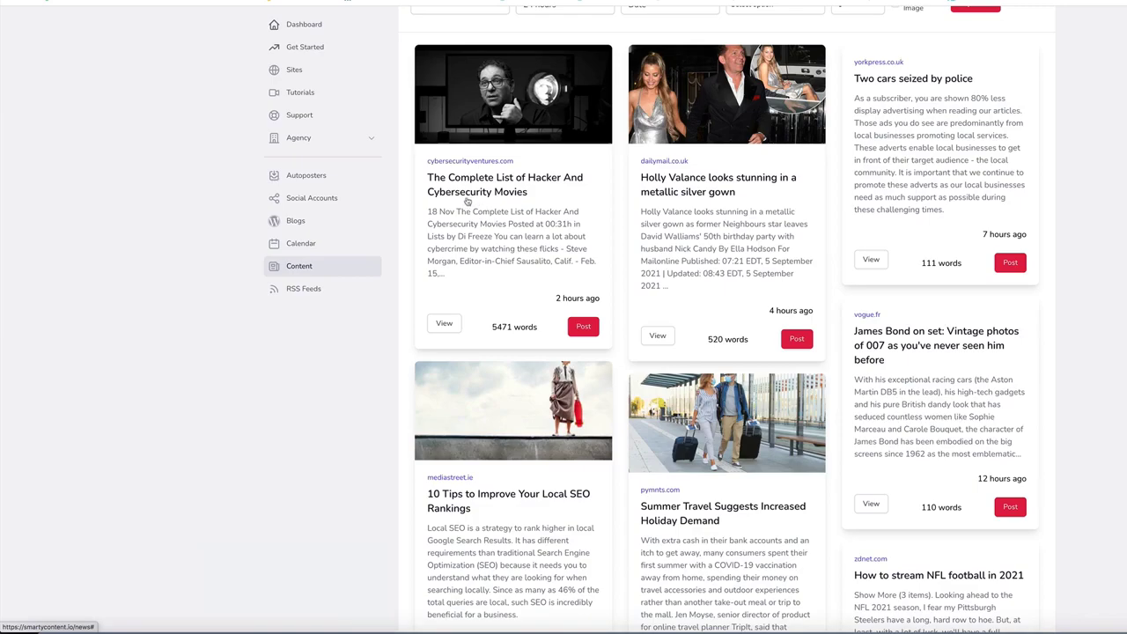
Step: Publish the hacker movies article to Whats My Site only, then reload the site to see it
click(583, 328)
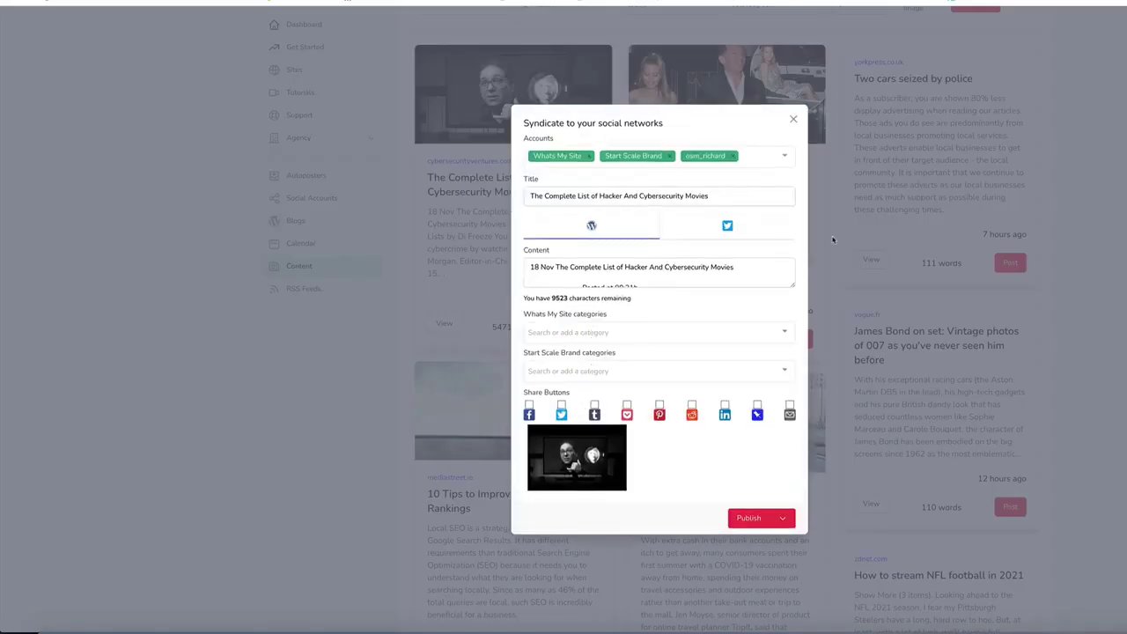
click(654, 155)
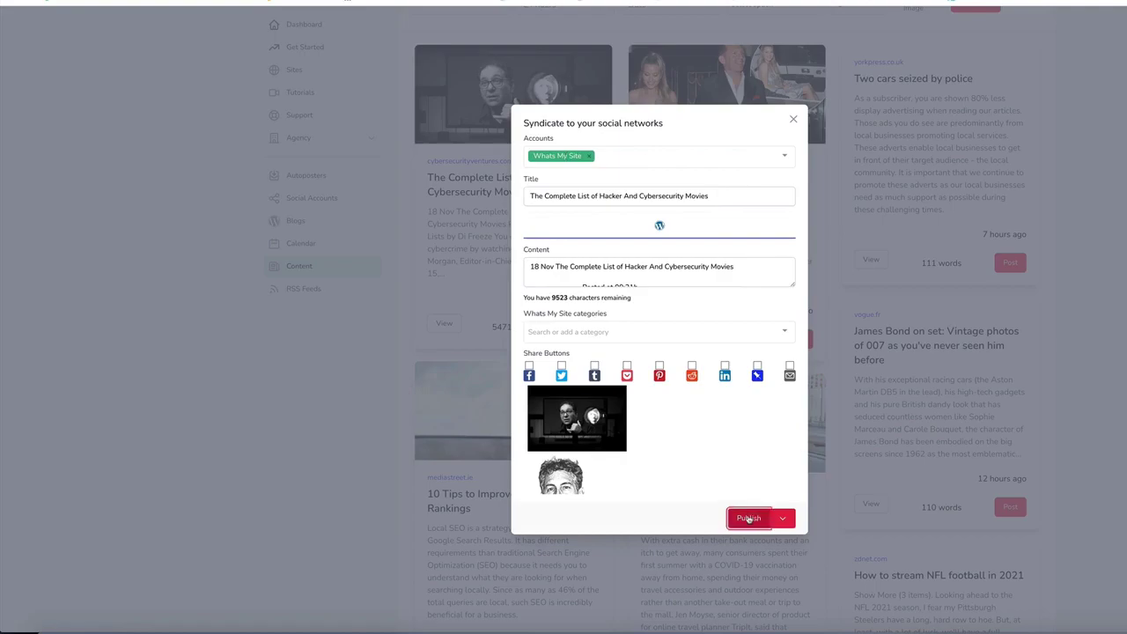
click(747, 516)
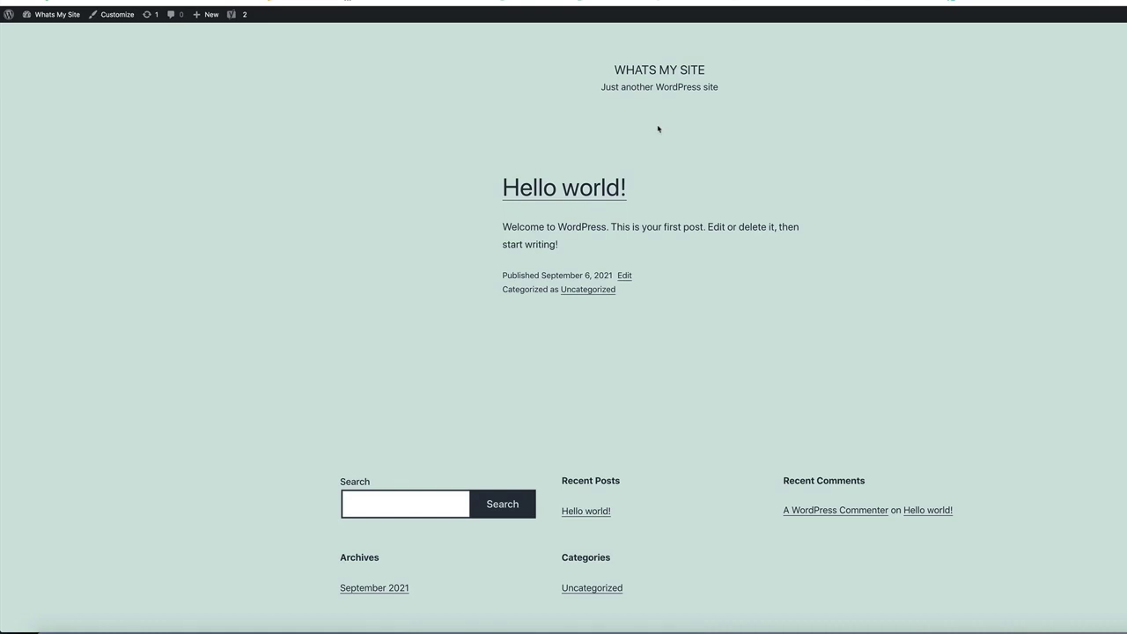
right_click(844, 172)
click(863, 200)
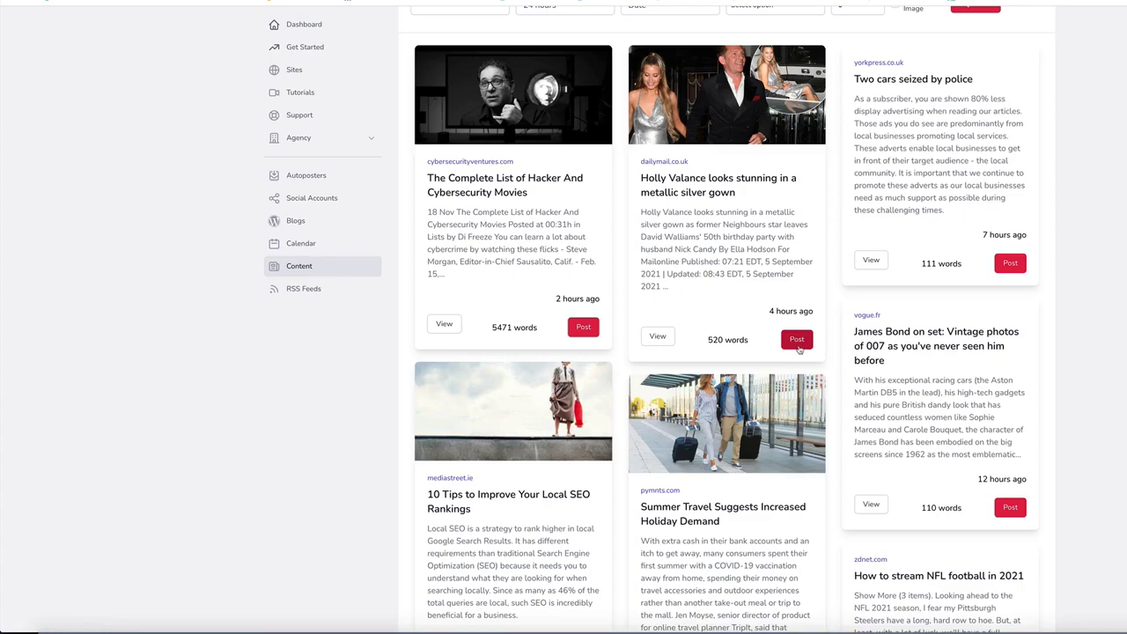
Step: Set the Holly Valance article to schedule for Whats My Site only, picking the posting hour
click(797, 346)
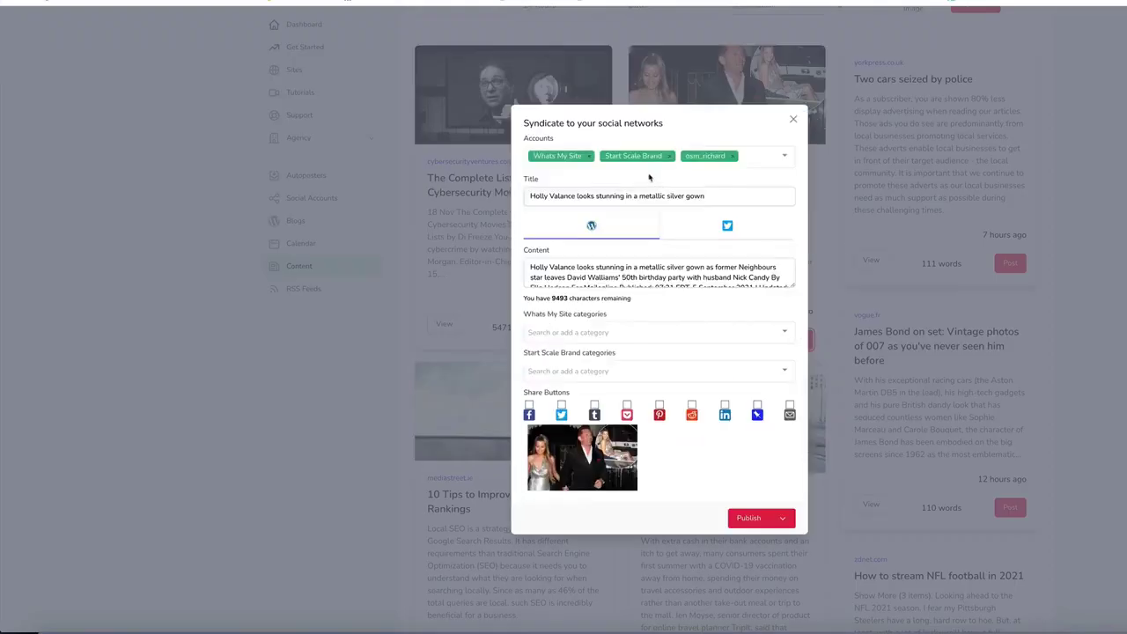
click(652, 156)
click(782, 518)
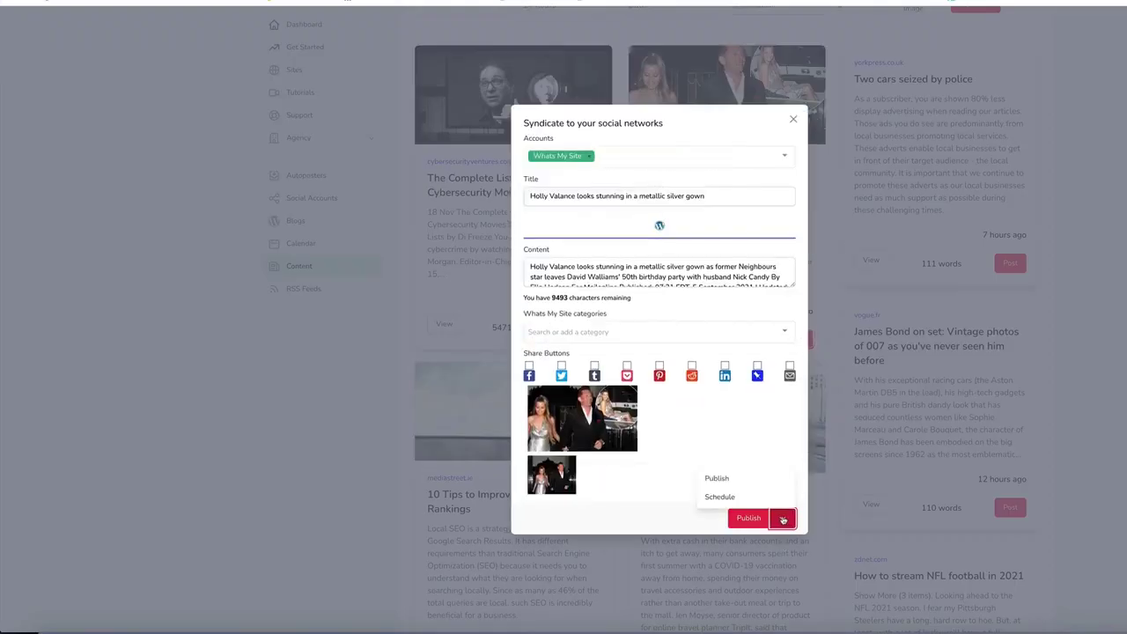
click(718, 497)
scroll(722, 494, down, 2)
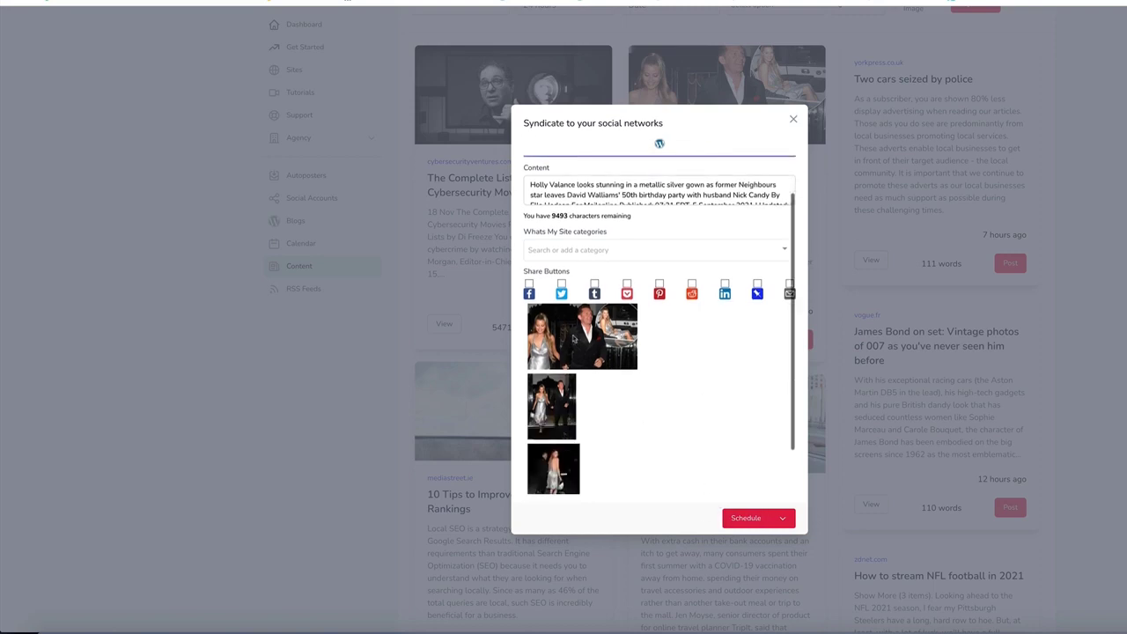
scroll(765, 486, down, 1)
click(577, 477)
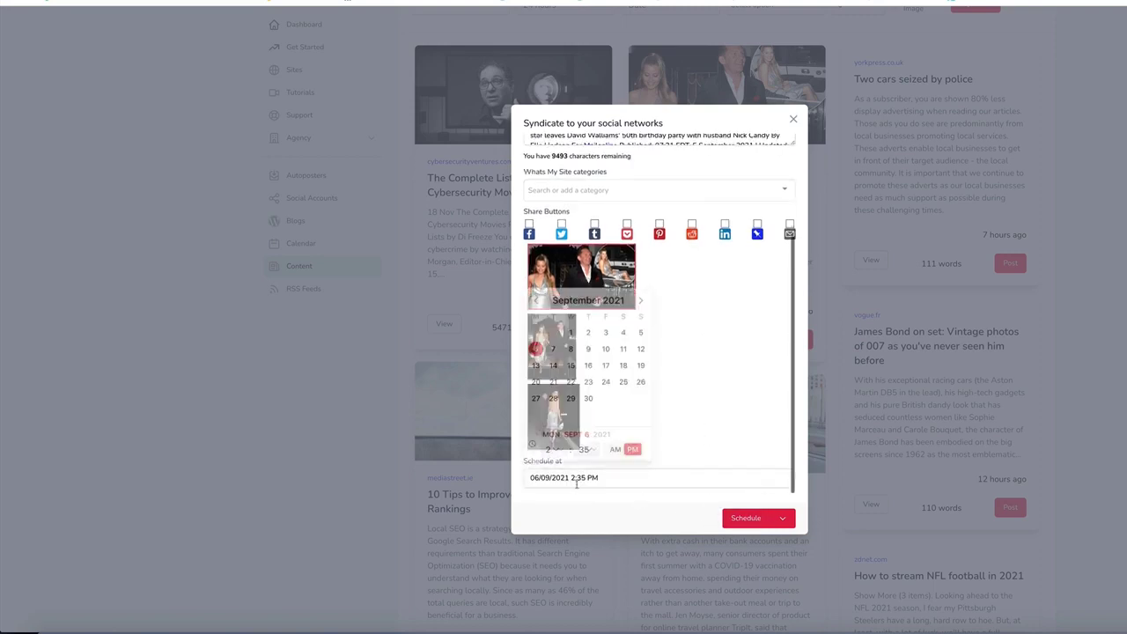
click(560, 453)
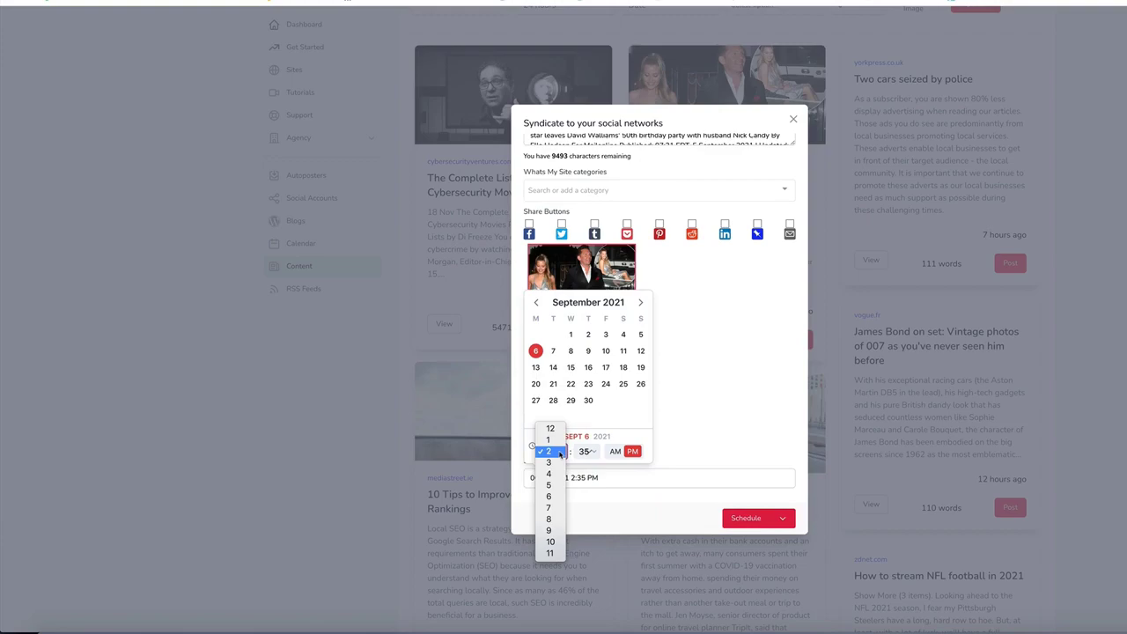
click(549, 519)
Step: Confirm the Holly Valance schedule and go to the Sites list
click(755, 519)
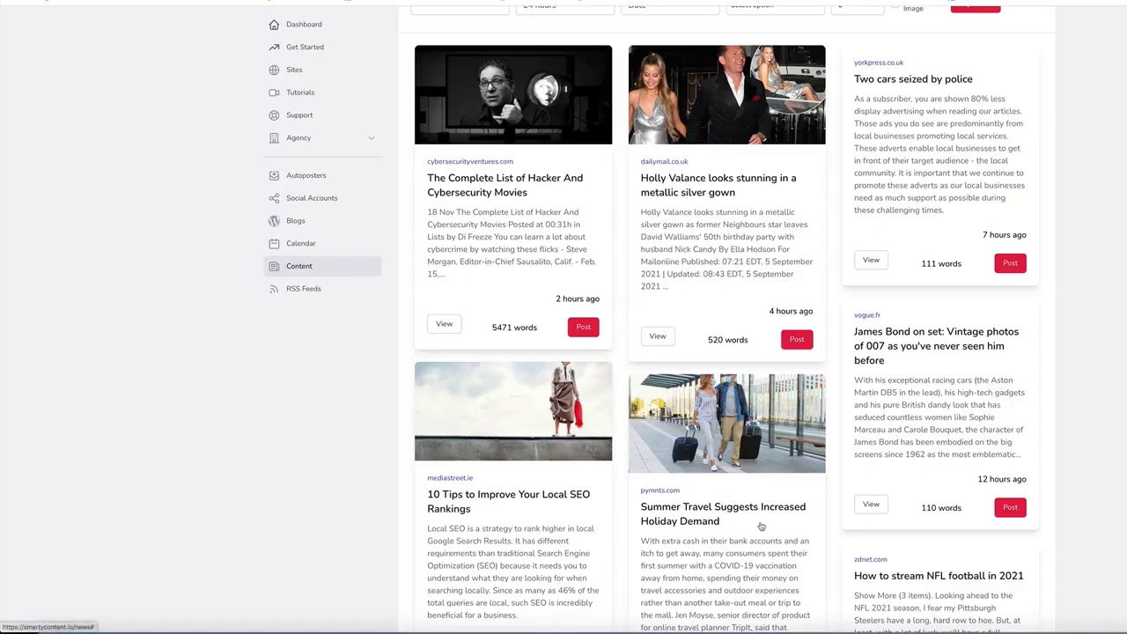
scroll(762, 526, up, 2)
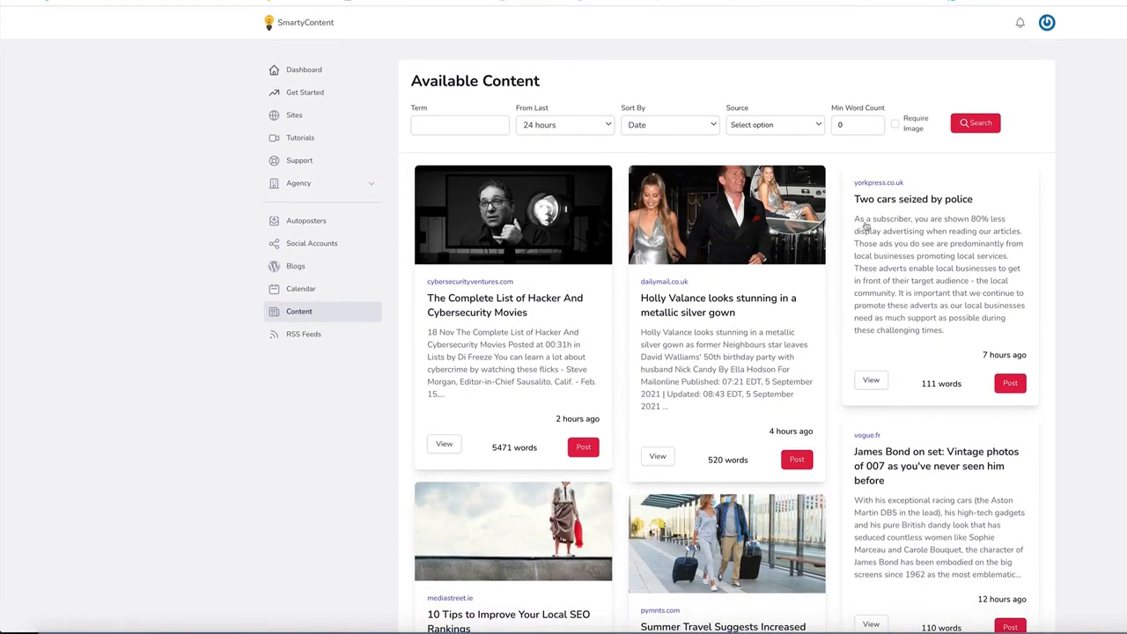
click(294, 115)
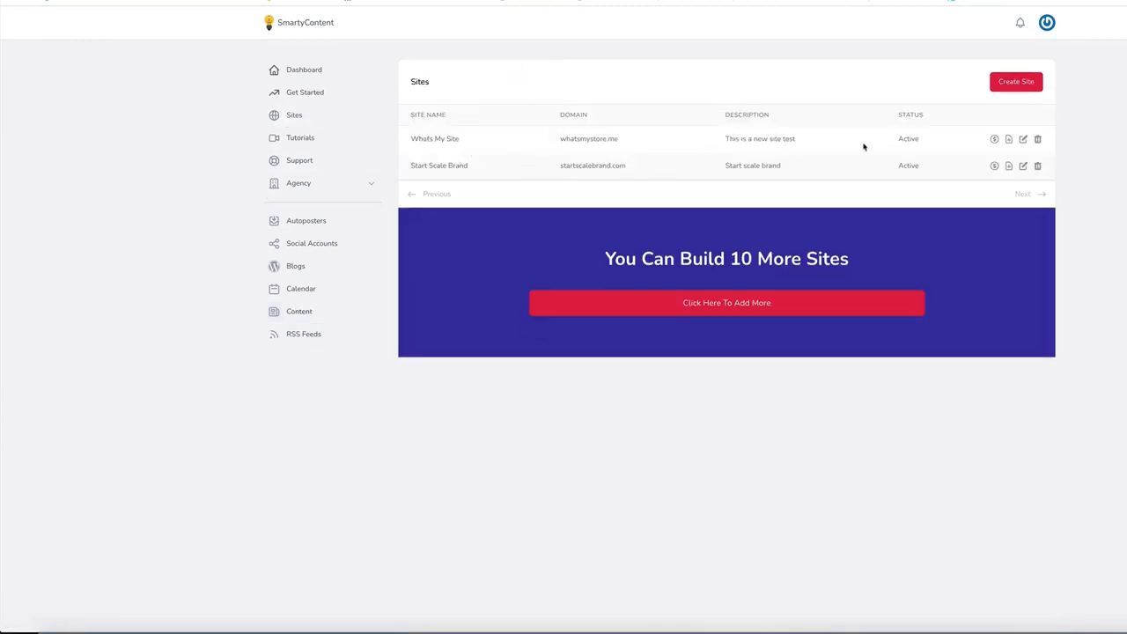
Step: Open Whats My Site's ad settings and inspect Post Bottom ad slots 2, 3, 4 and 1
click(995, 140)
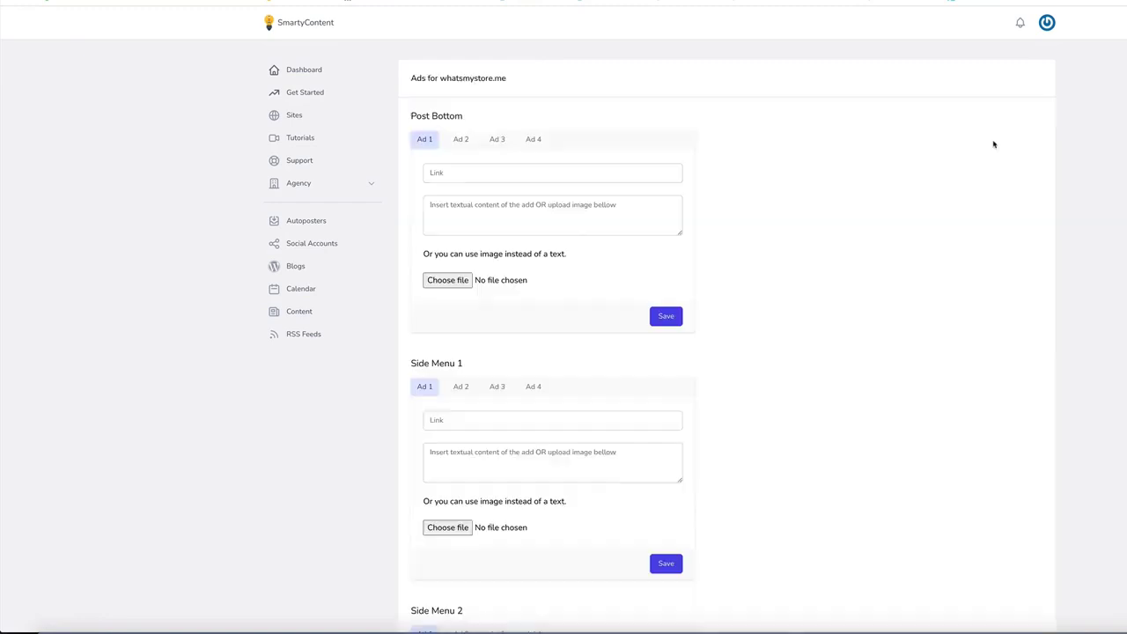
scroll(501, 202, down, 5)
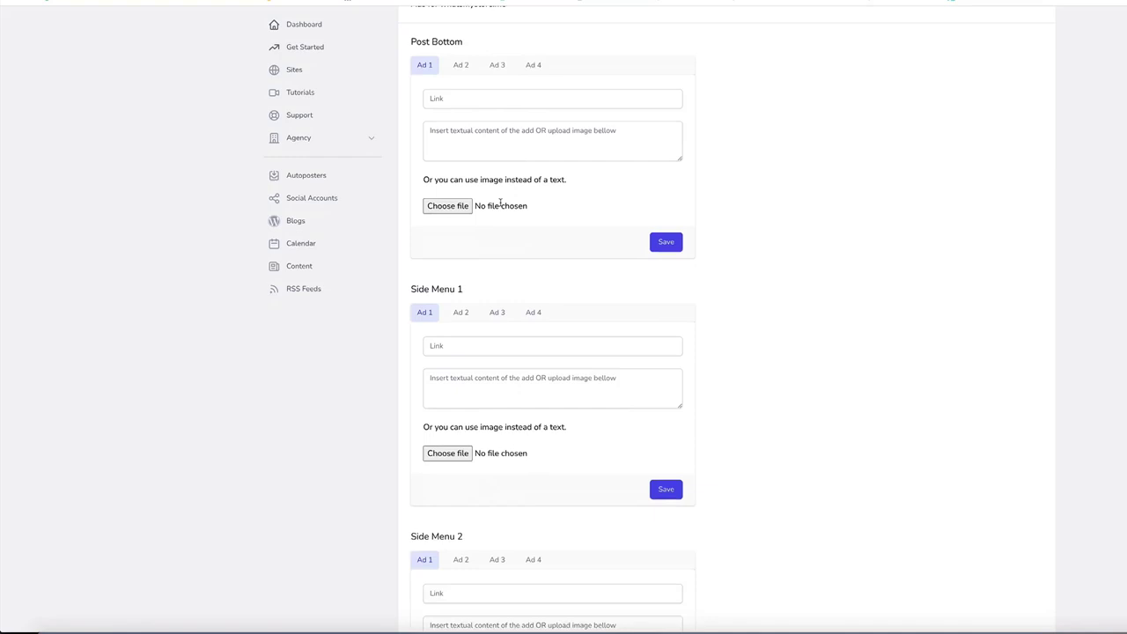
scroll(501, 203, up, 5)
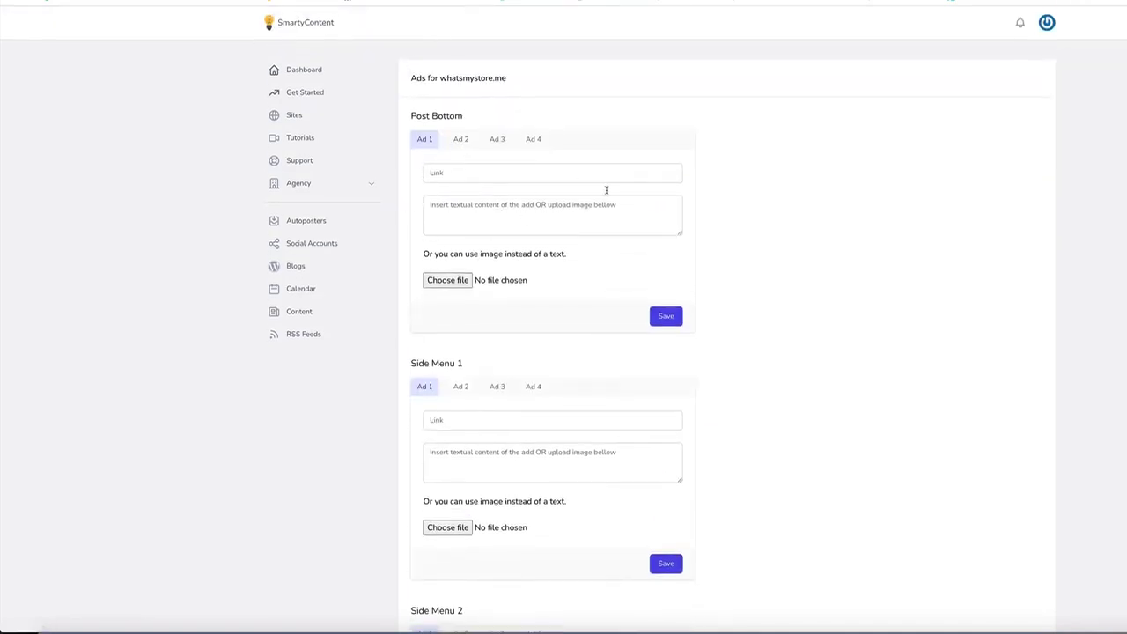
click(465, 142)
click(496, 139)
click(533, 139)
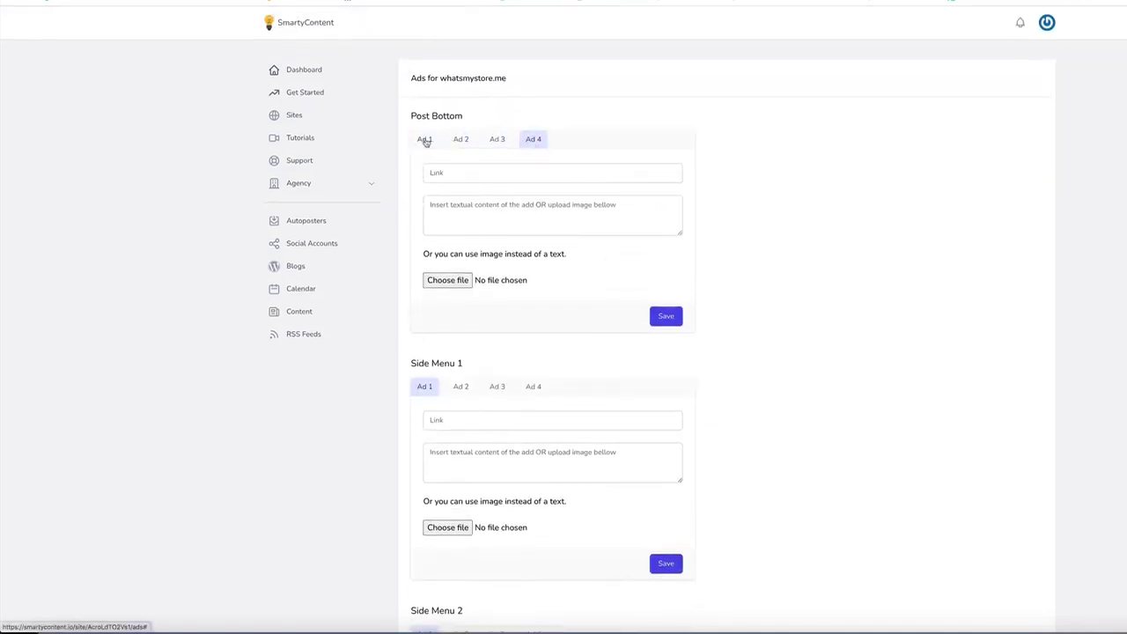
click(424, 139)
scroll(548, 316, down, 3)
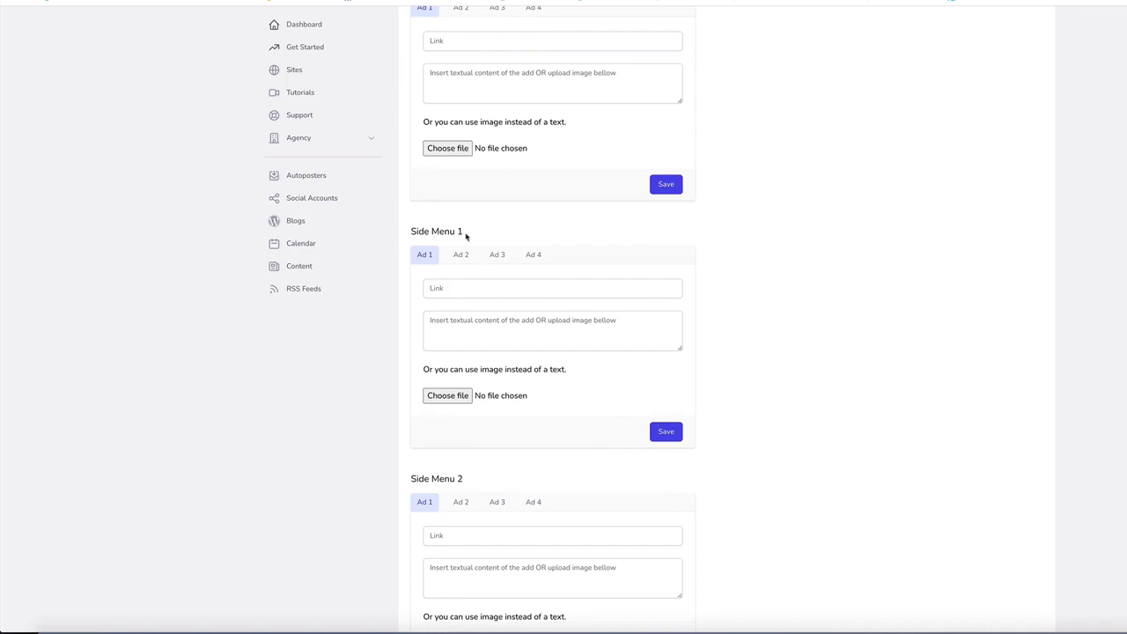
scroll(536, 234, down, 2)
scroll(535, 232, up, 5)
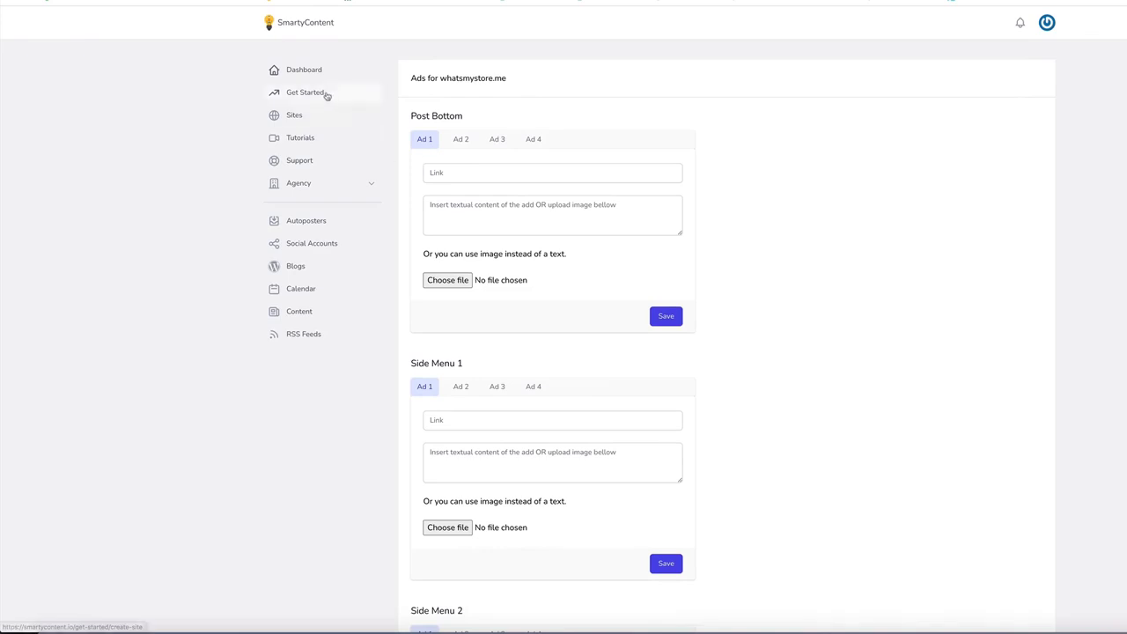
Step: Start a new autoposter with search term 'ecom' targeting Whats My Site
click(311, 225)
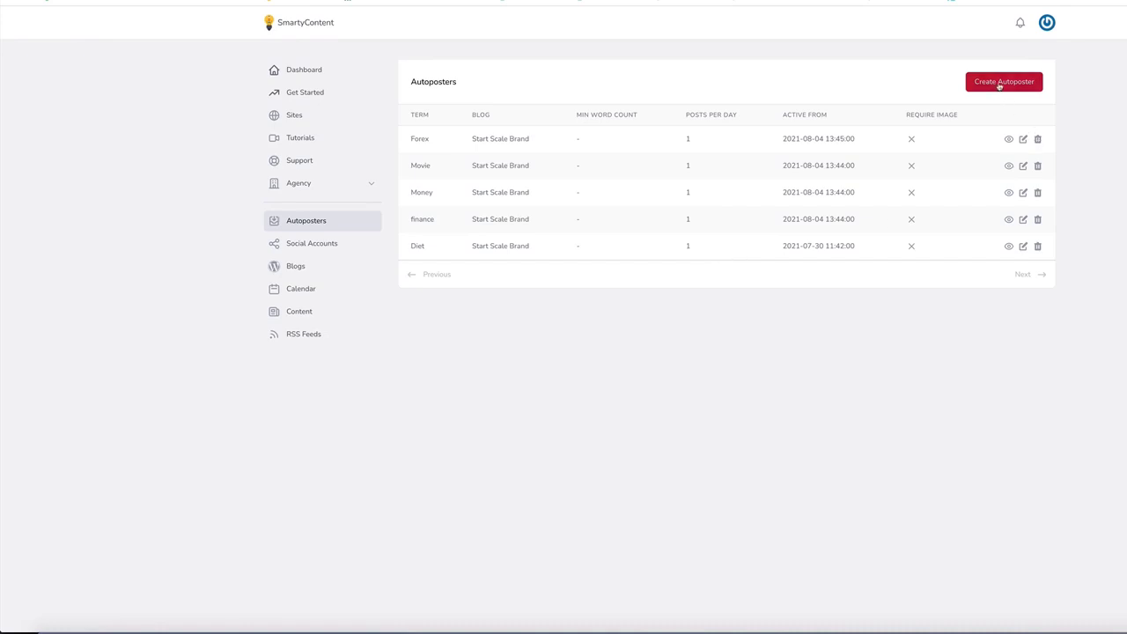
click(1000, 84)
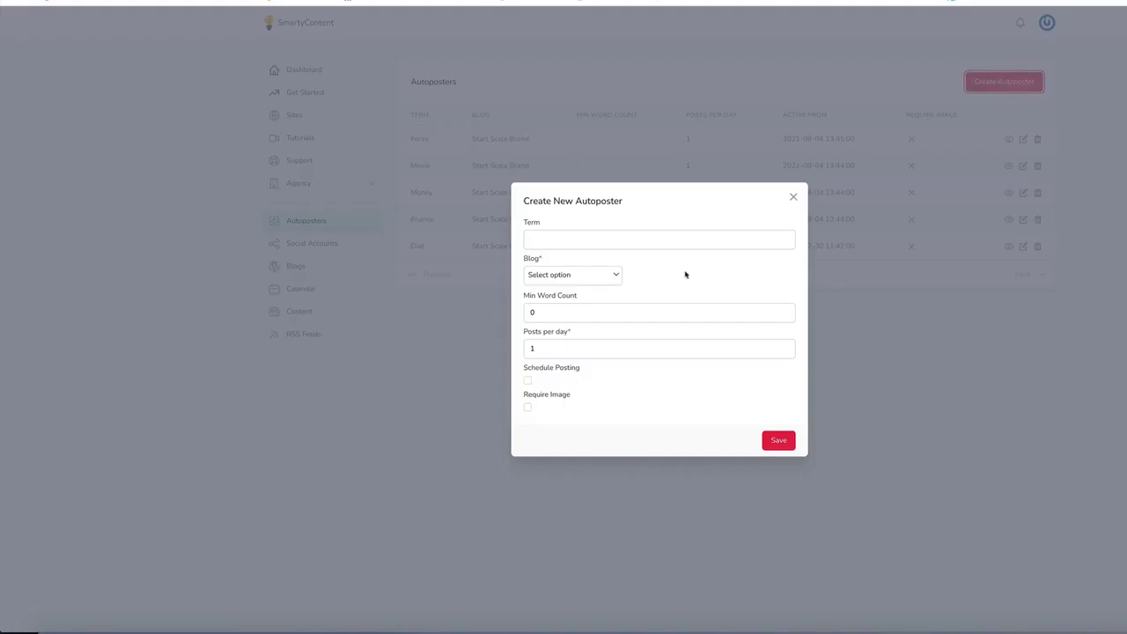
click(579, 243)
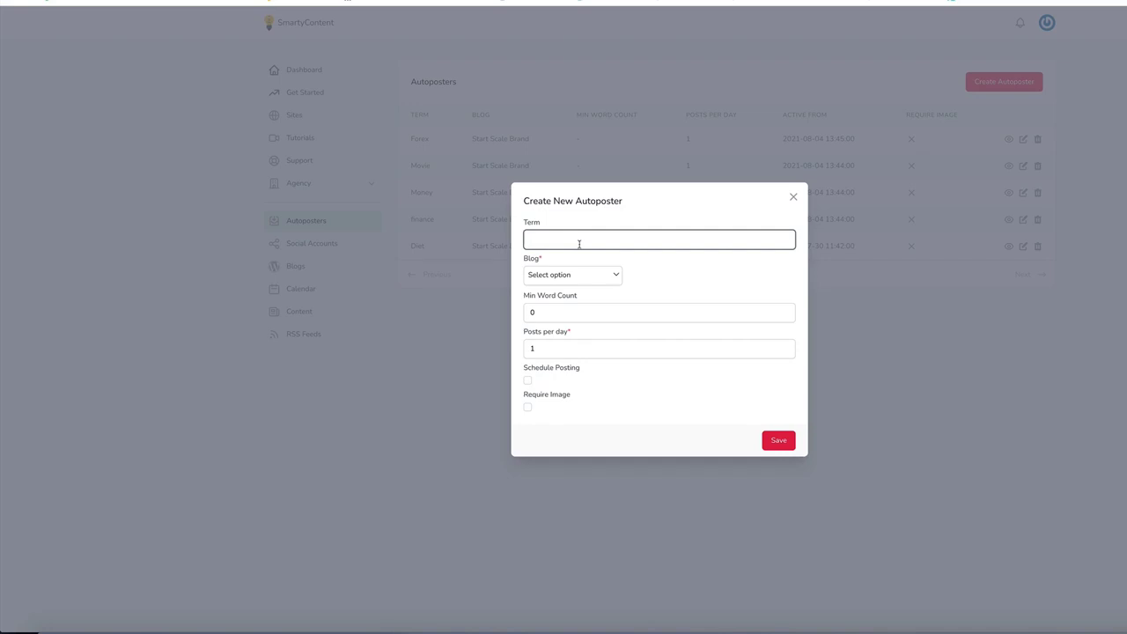
text(ecom)
click(576, 275)
click(538, 300)
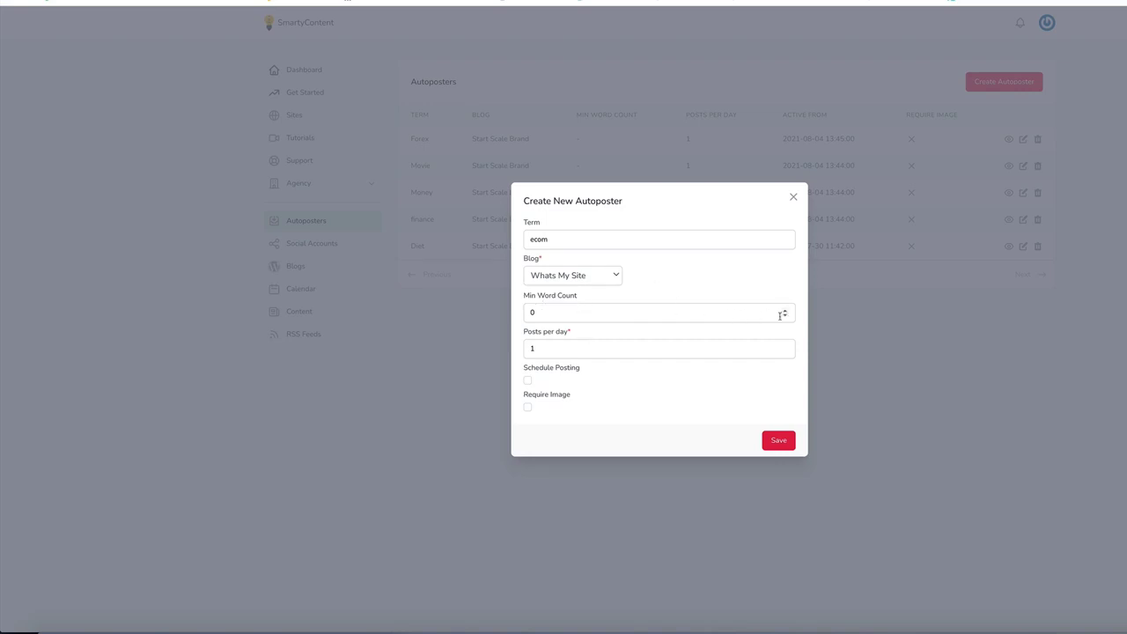
Step: Set 4 posts per day, enable scheduled posting and required image, and save the autoposter
click(785, 346)
click(784, 346)
click(784, 346)
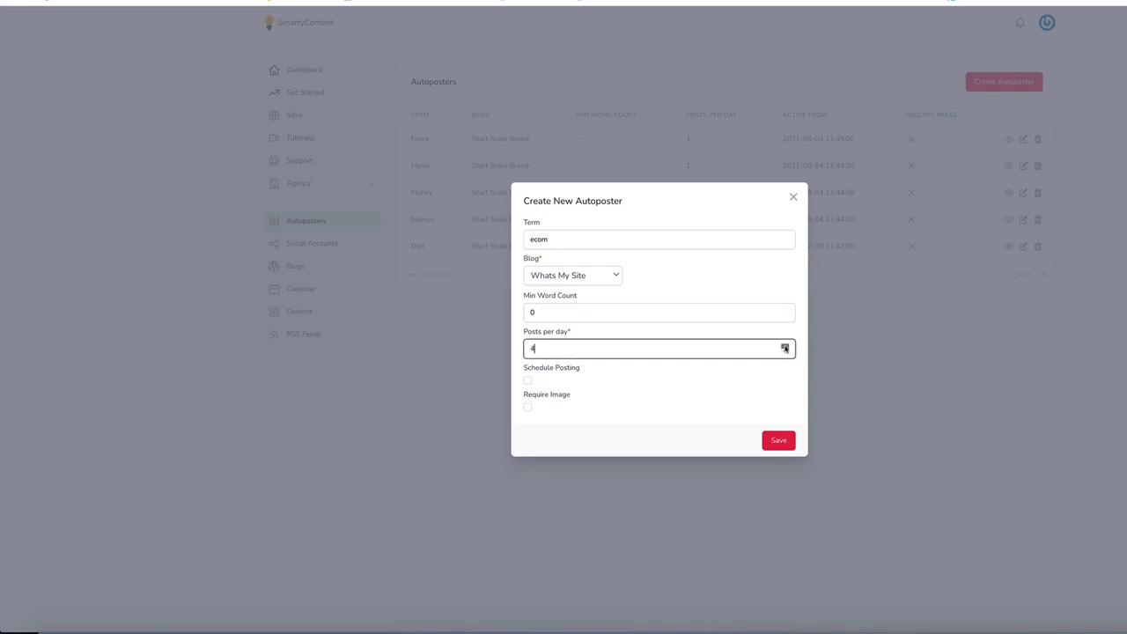
click(527, 379)
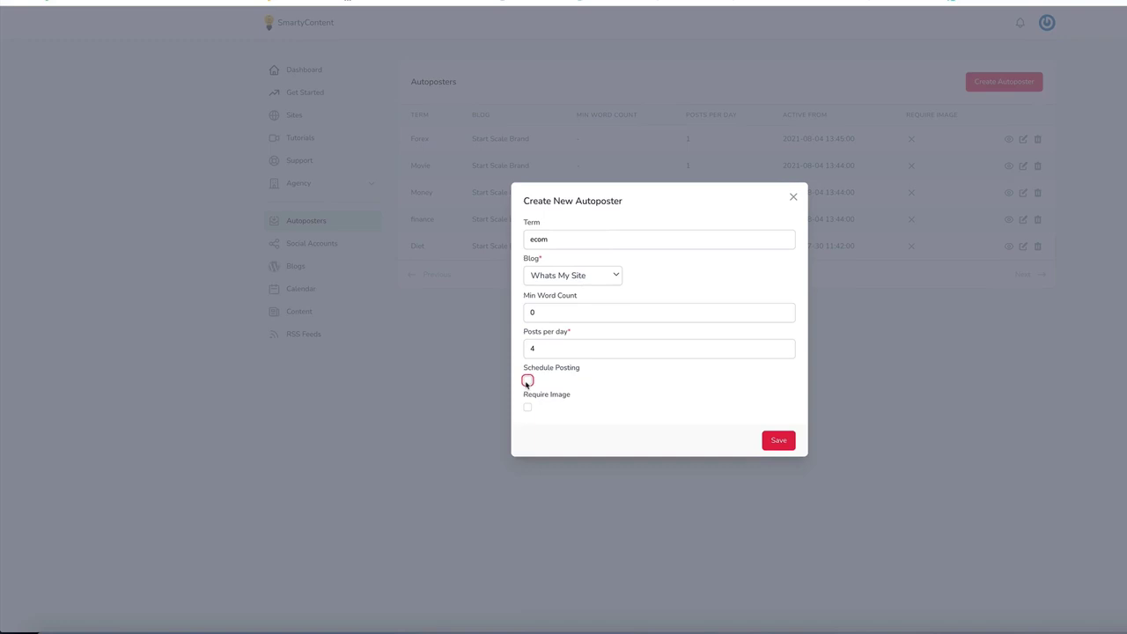
click(659, 382)
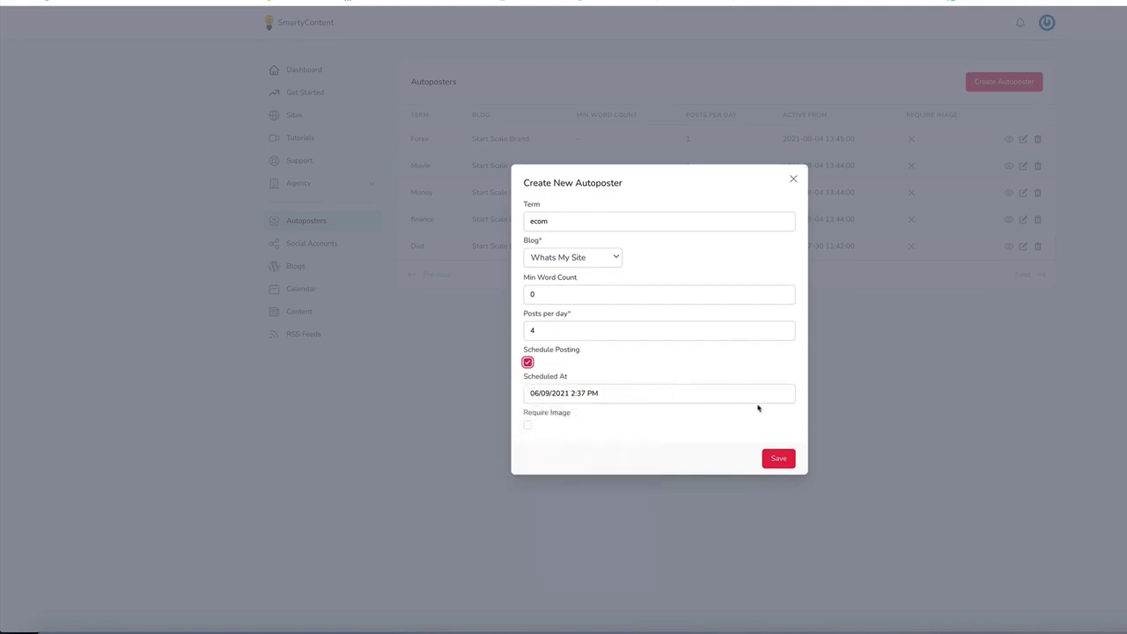
click(528, 426)
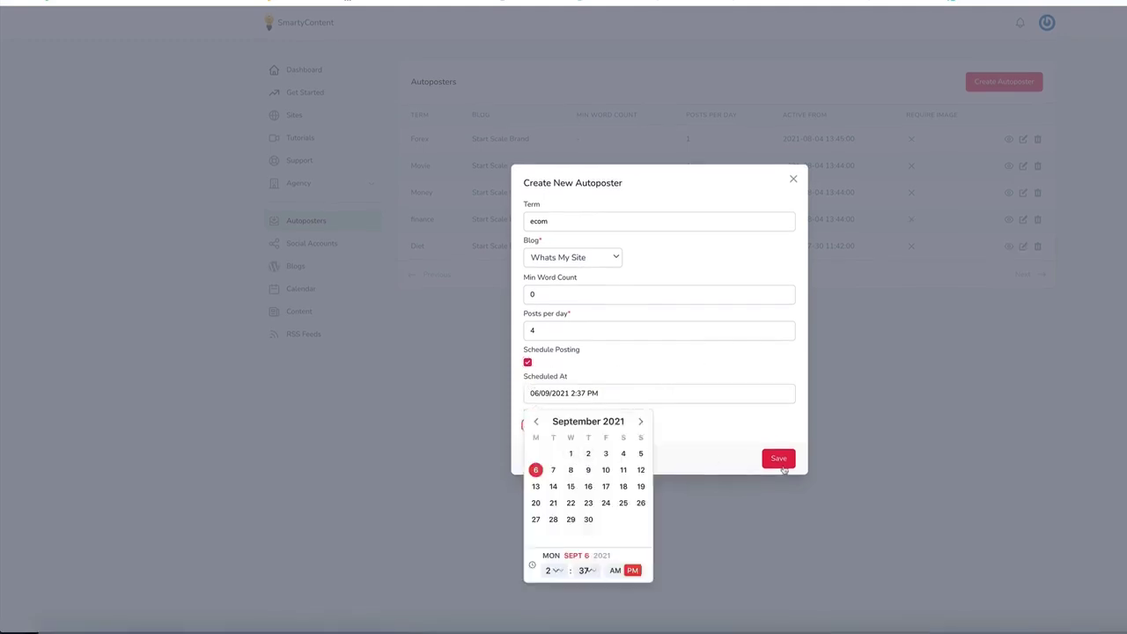
click(780, 460)
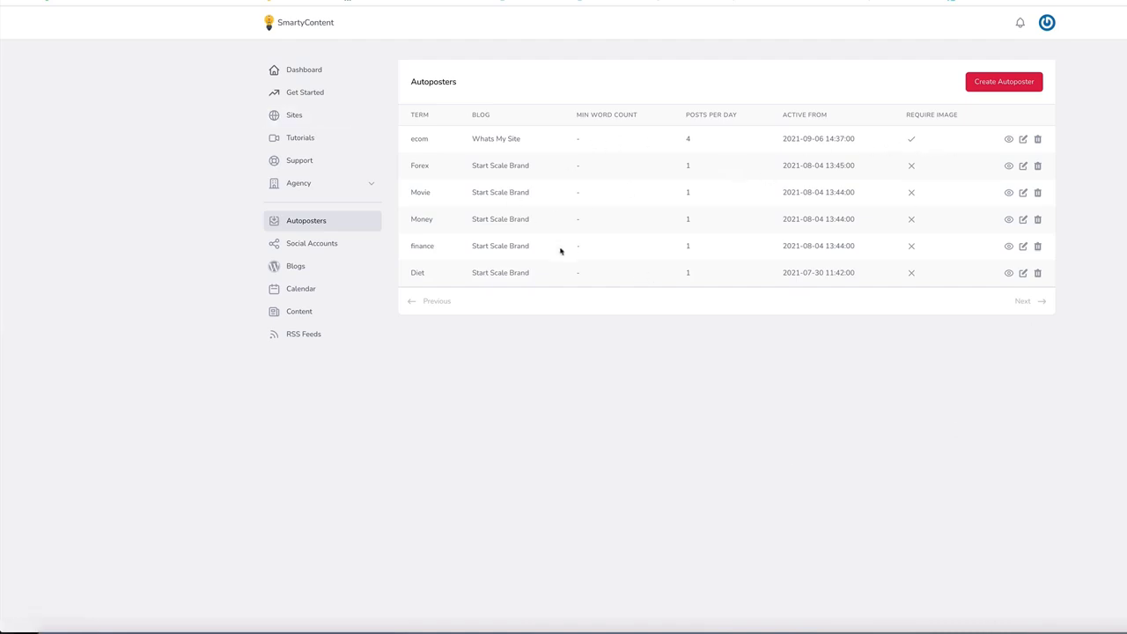
Step: Open Social Accounts and close the Create Social Account dialog without linking anything
click(315, 245)
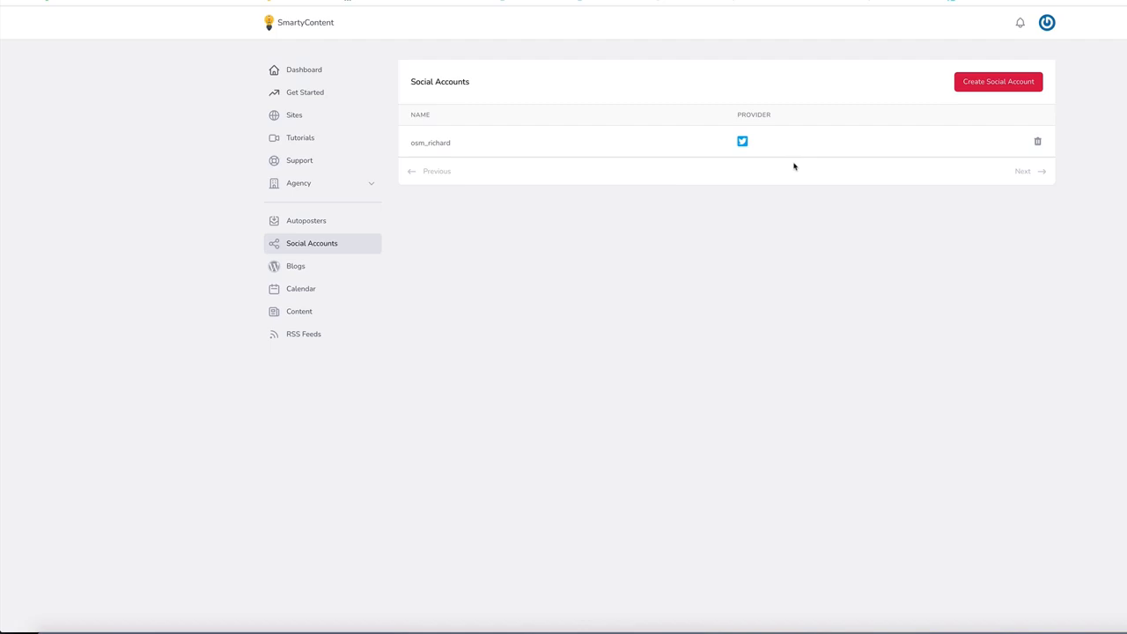
click(984, 86)
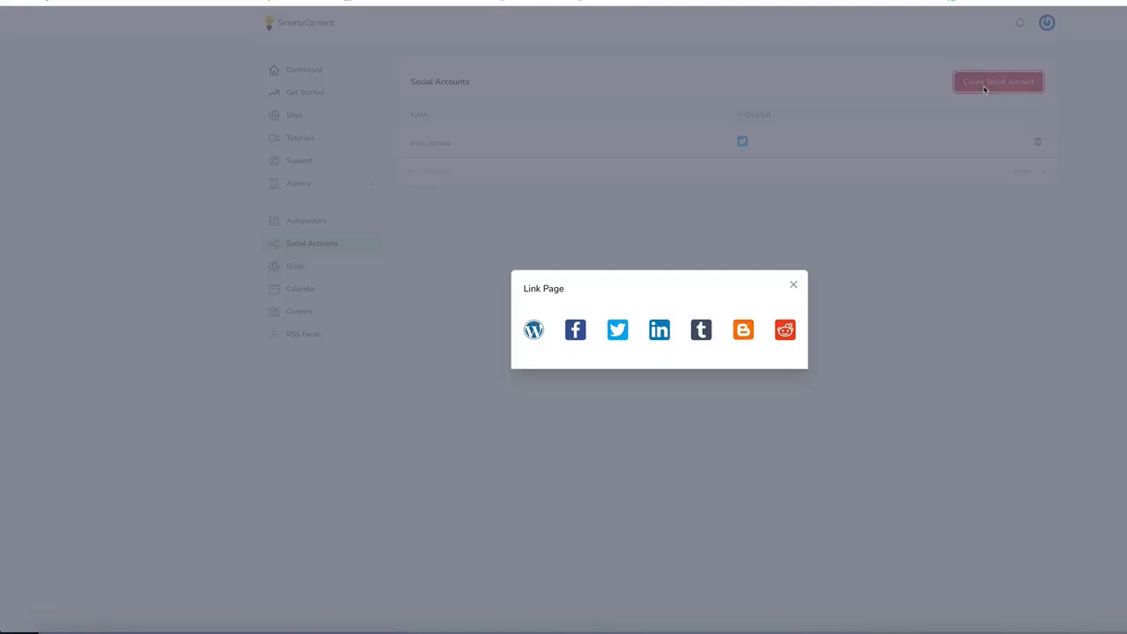
click(794, 284)
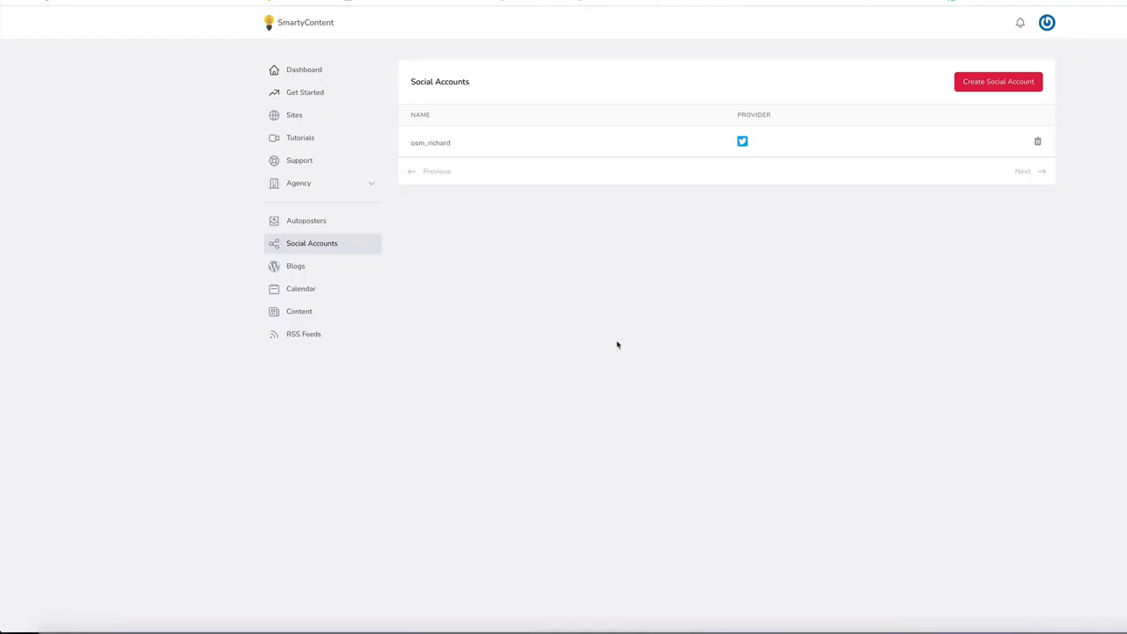
Step: Look through the Calendar and Content pages, then go to the still-empty RSS Feeds page
click(305, 290)
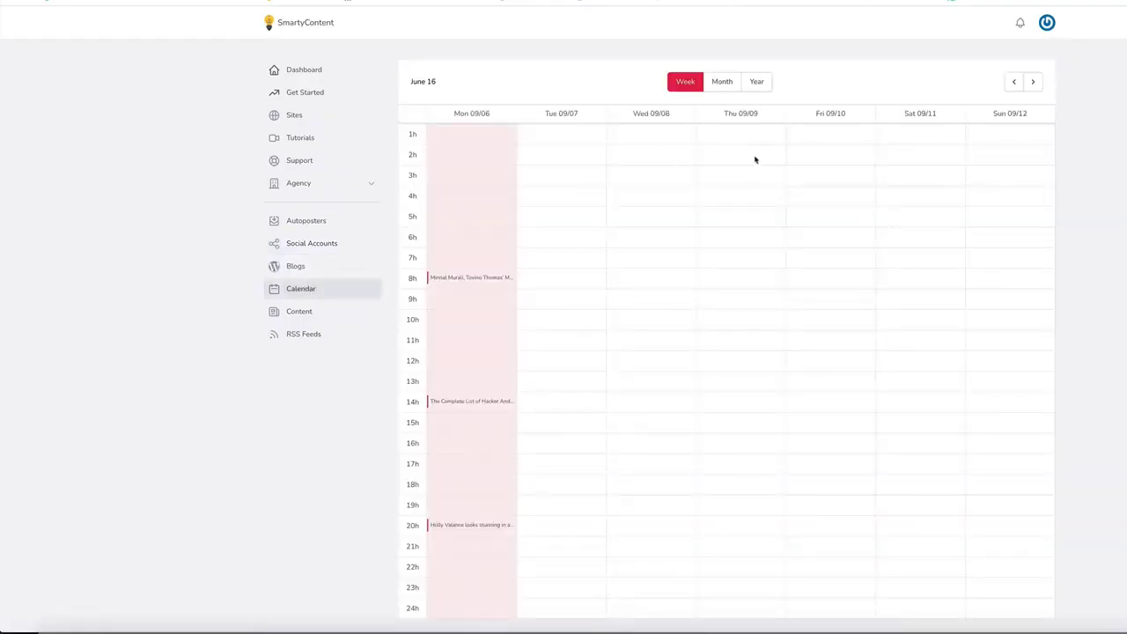
click(299, 312)
scroll(669, 222, down, 3)
scroll(672, 221, up, 3)
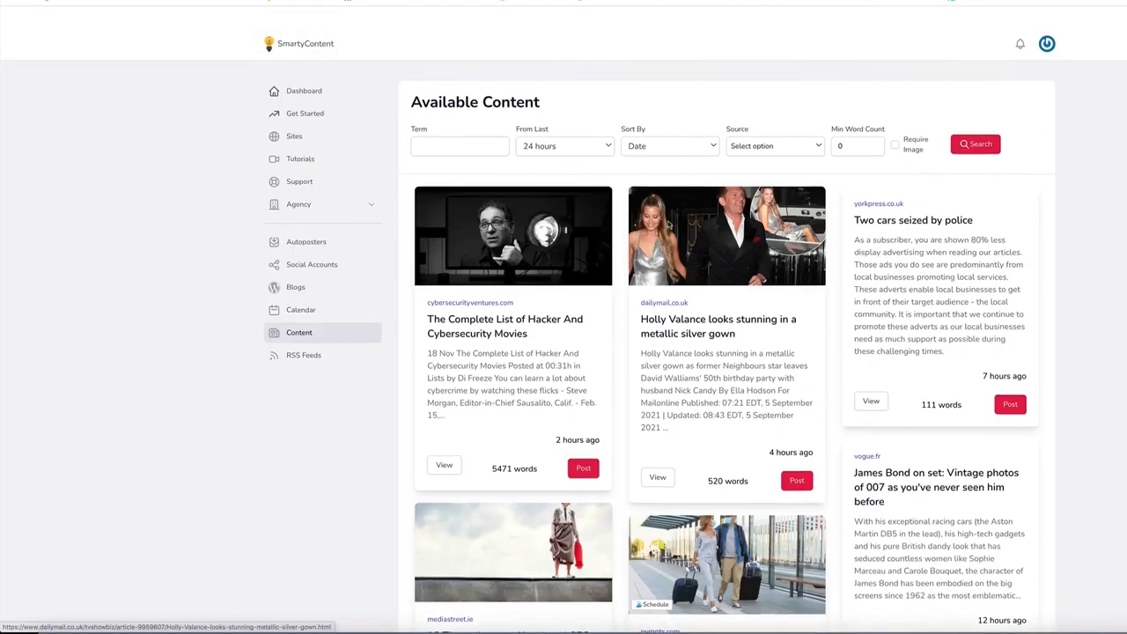
click(304, 333)
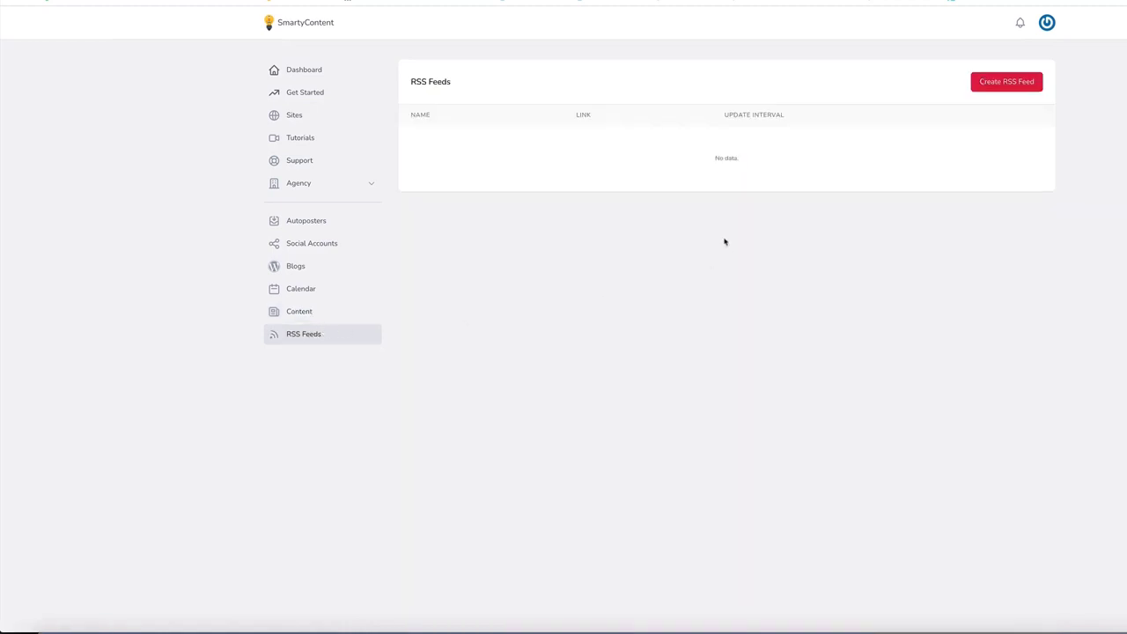
Step: Go back to the Dashboard, which now shows 2 active sites above the getting-started steps
click(296, 70)
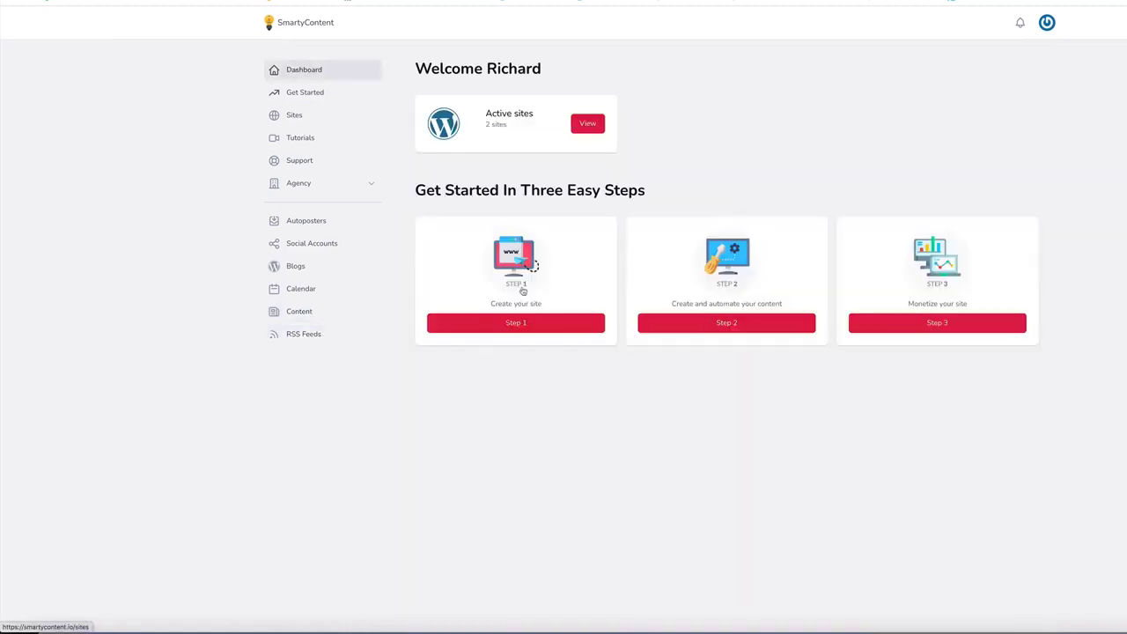